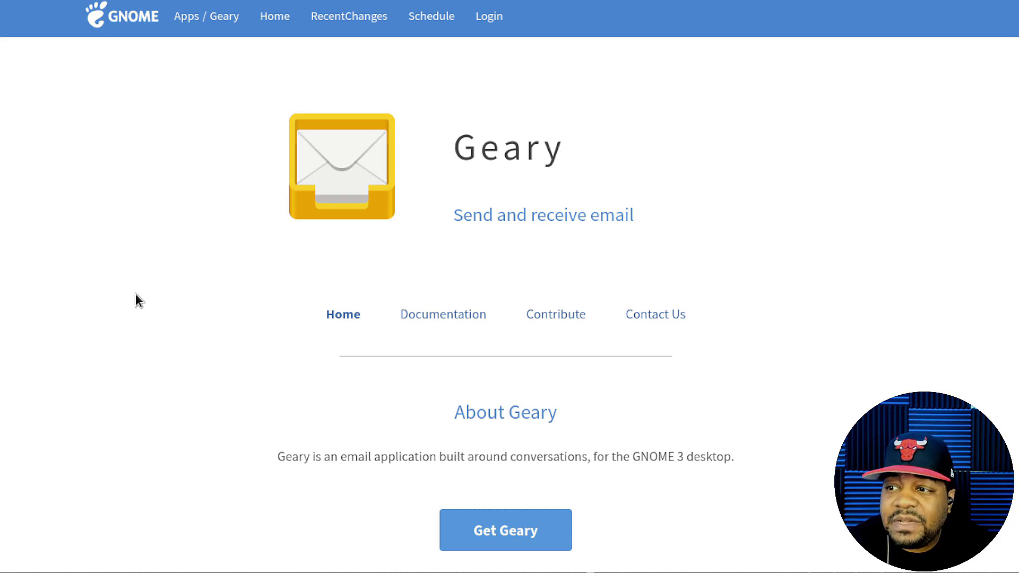
pyautogui.scroll(-3, 171, 326)
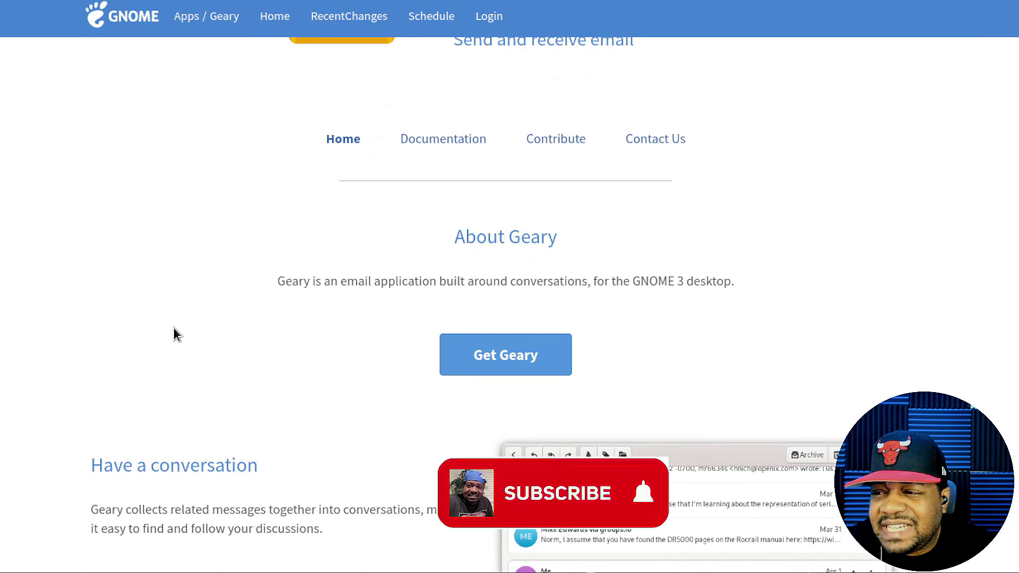
pyautogui.scroll(-2, 175, 328)
pyautogui.scroll(-2, 173, 326)
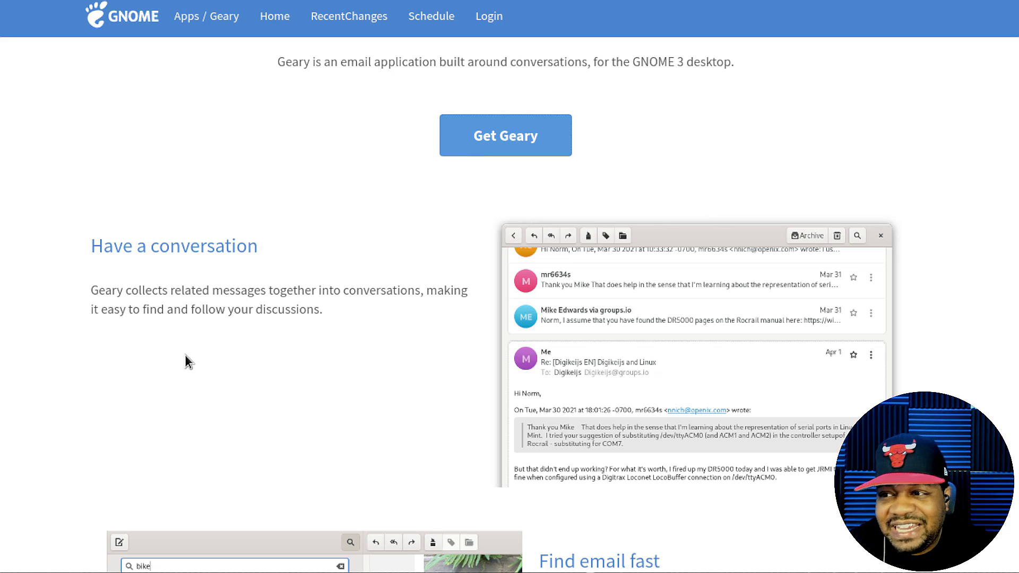
pyautogui.scroll(5, 189, 352)
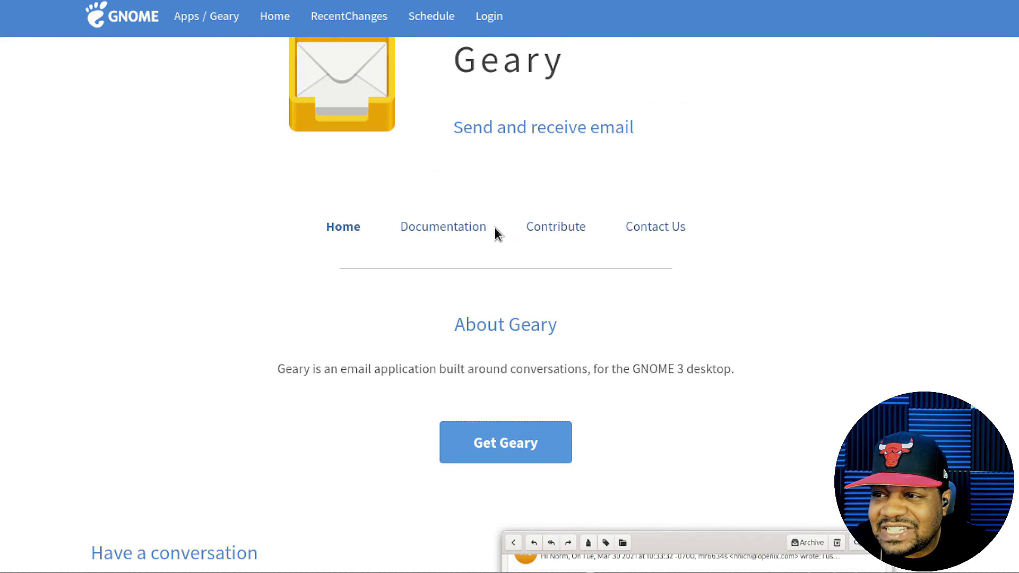
pyautogui.scroll(-2, 441, 232)
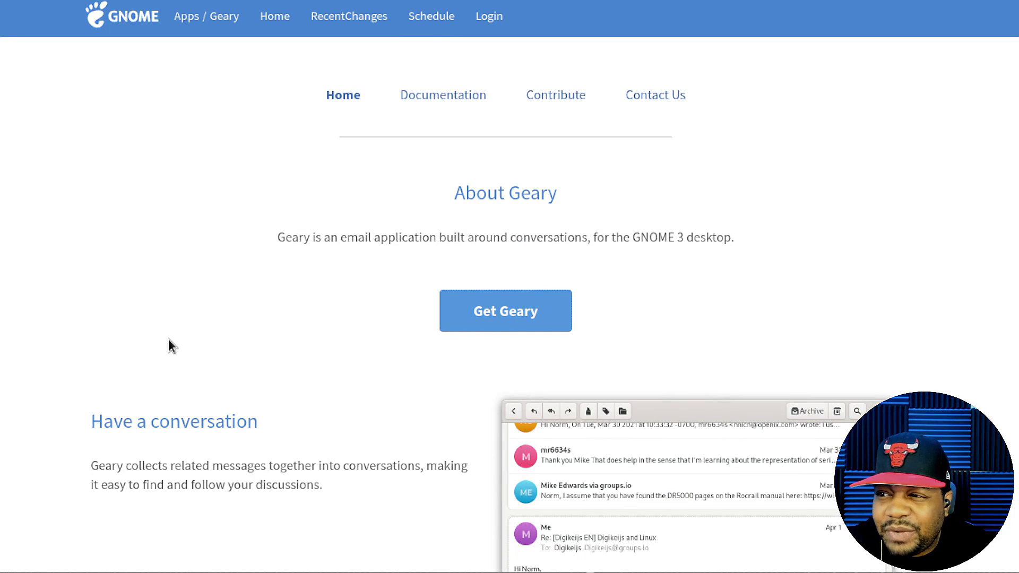
pyautogui.scroll(-2, 170, 340)
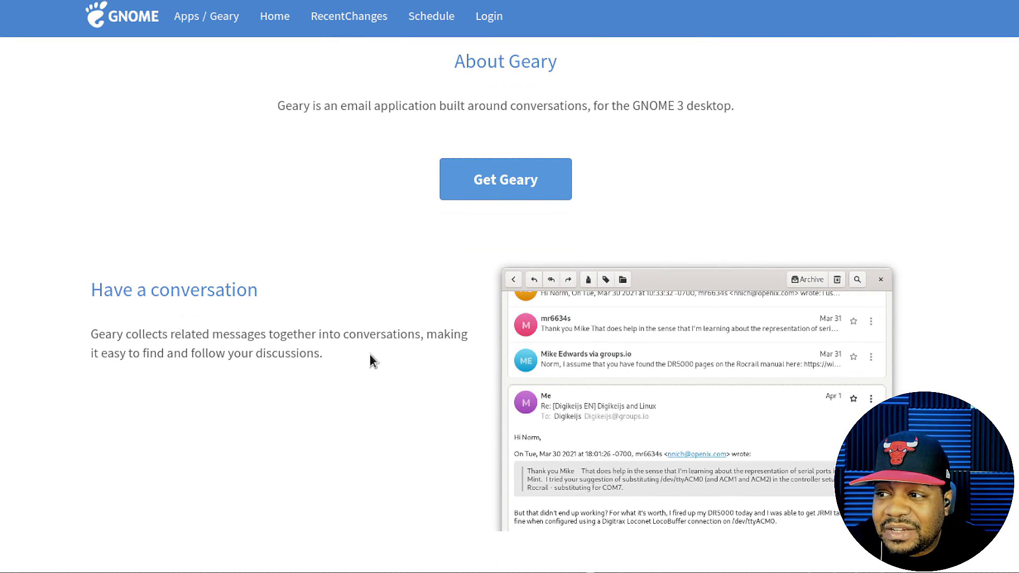
pyautogui.scroll(-2, 339, 365)
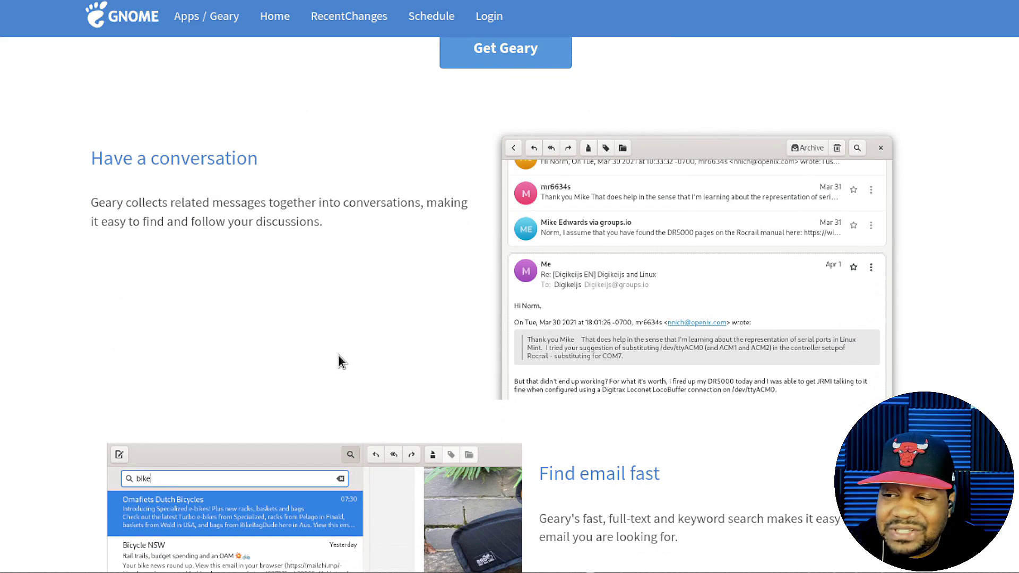
pyautogui.scroll(-2, 342, 343)
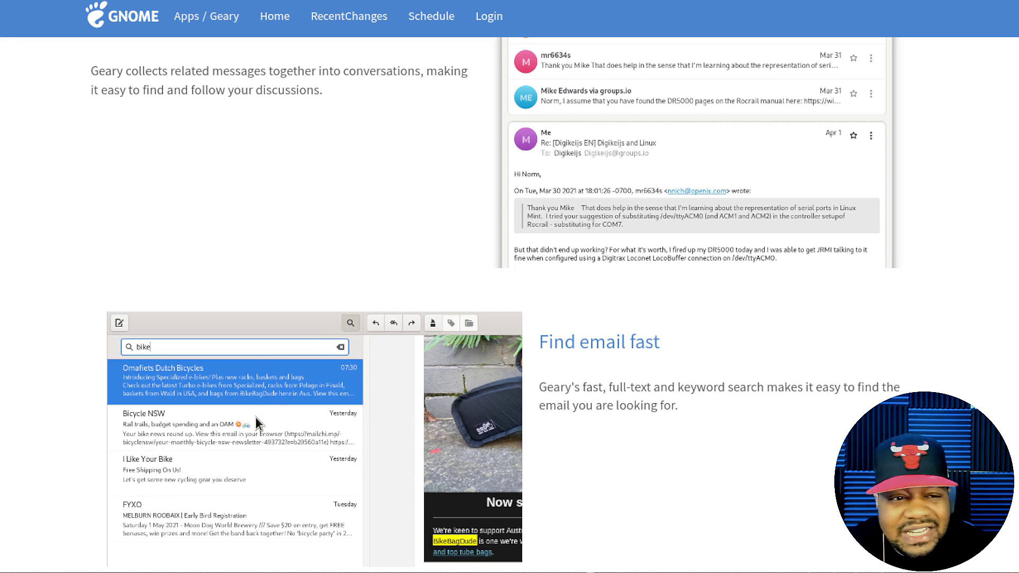
pyautogui.scroll(-6, 257, 415)
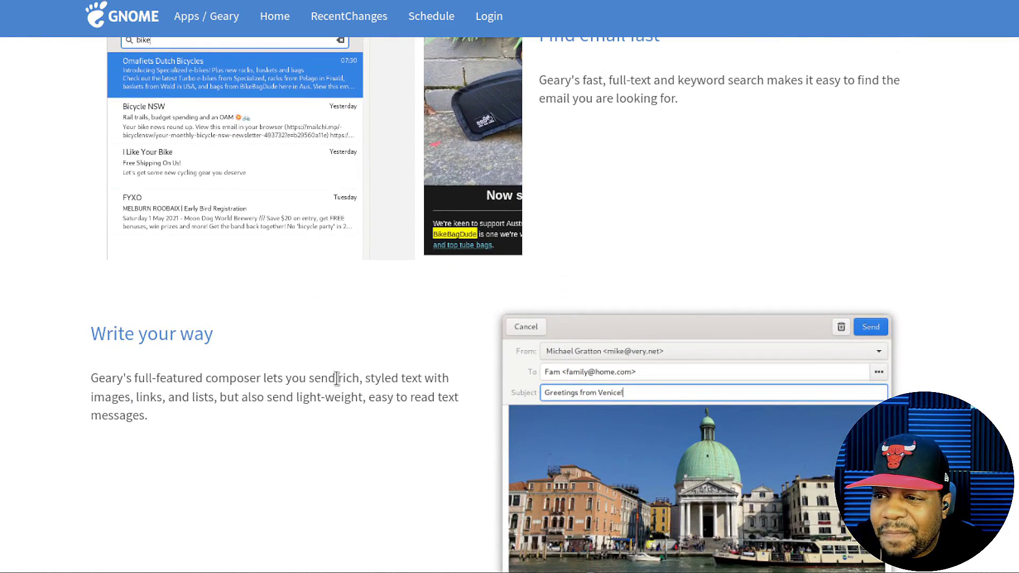
pyautogui.scroll(6, 336, 378)
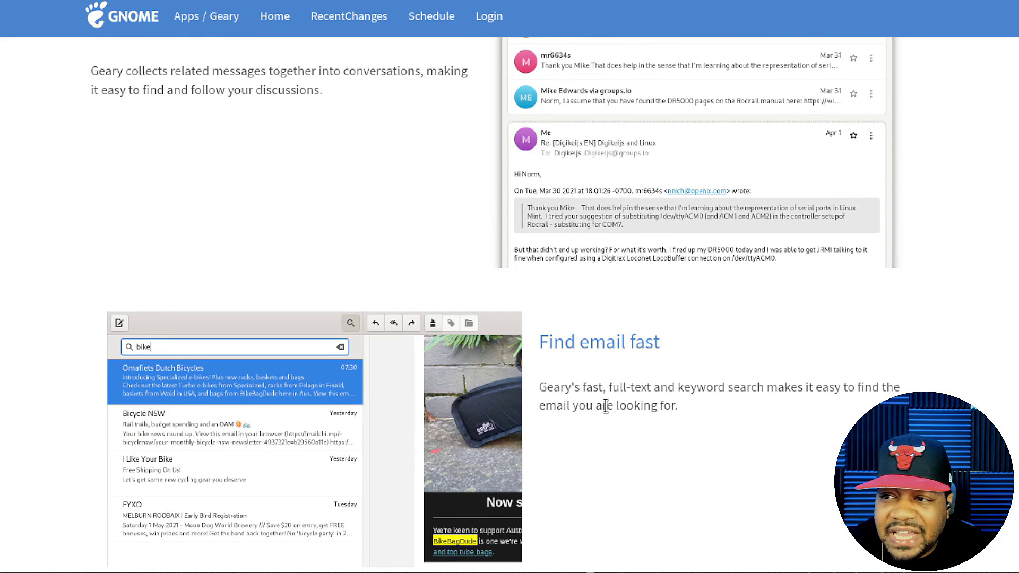
pyautogui.scroll(4, 605, 406)
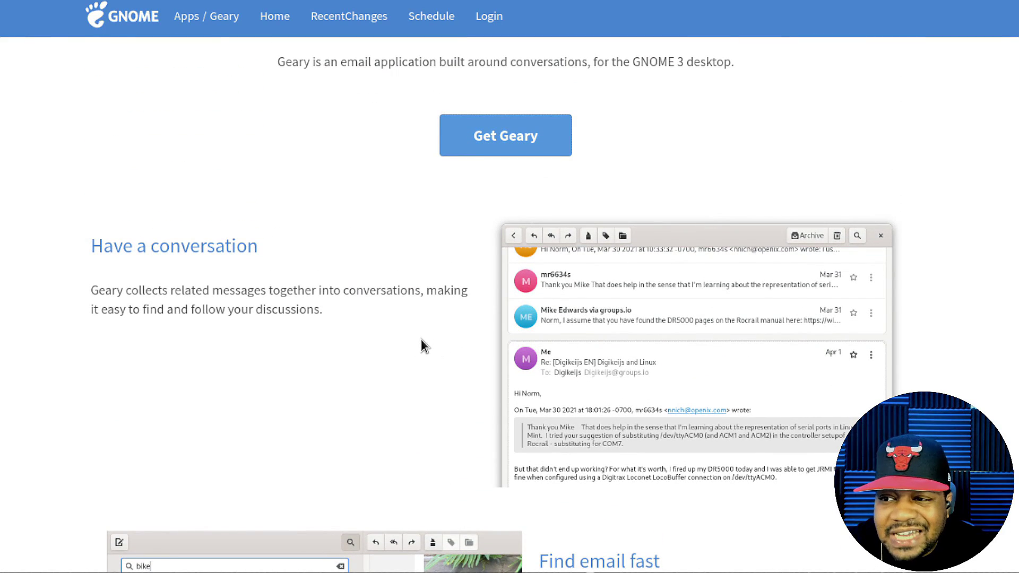
pyautogui.scroll(-3, 469, 325)
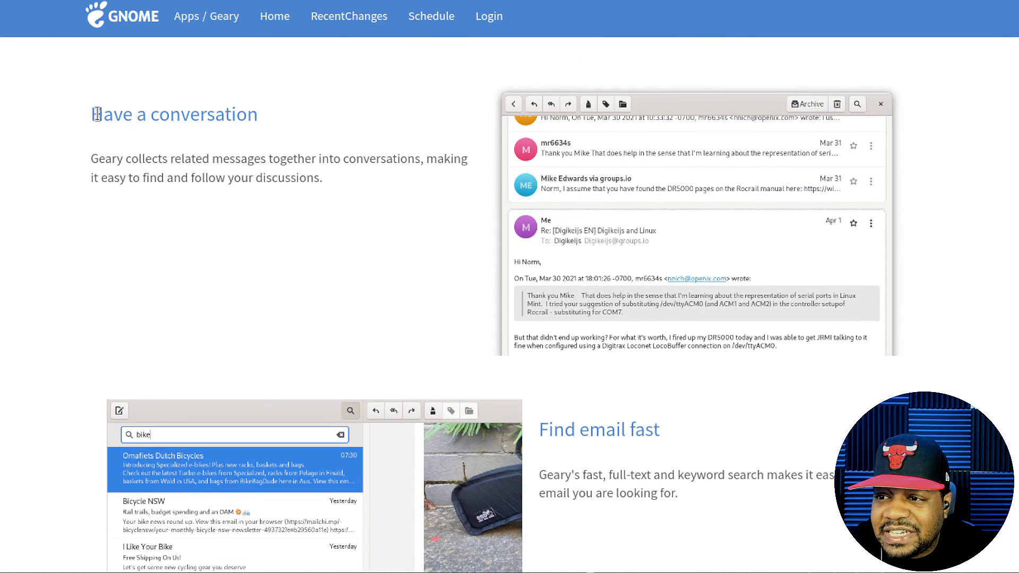
pyautogui.moveTo(91, 113); pyautogui.dragTo(330, 117)
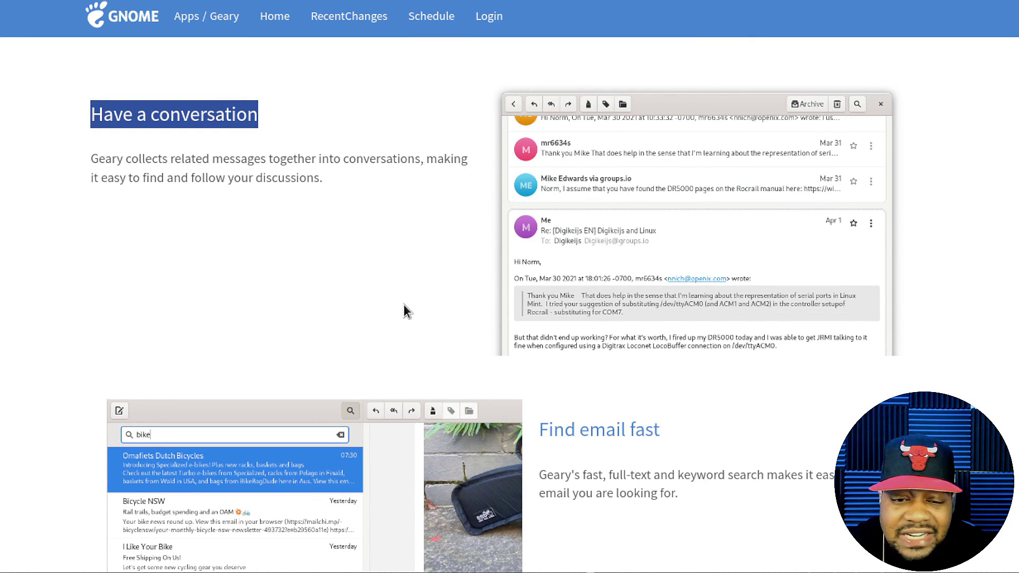
pyautogui.scroll(-3, 411, 303)
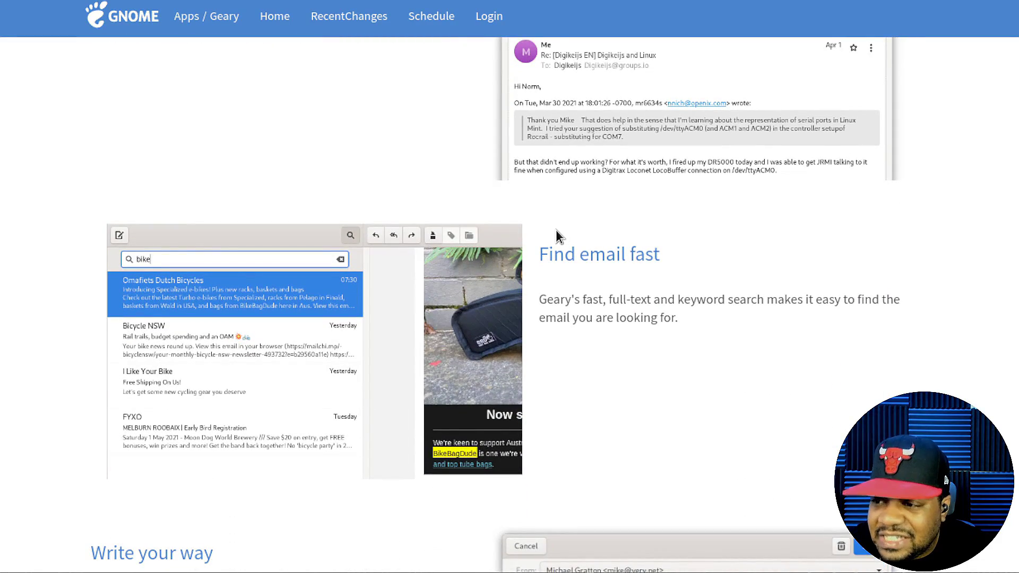
pyautogui.scroll(-5, 558, 235)
pyautogui.scroll(-3, 557, 236)
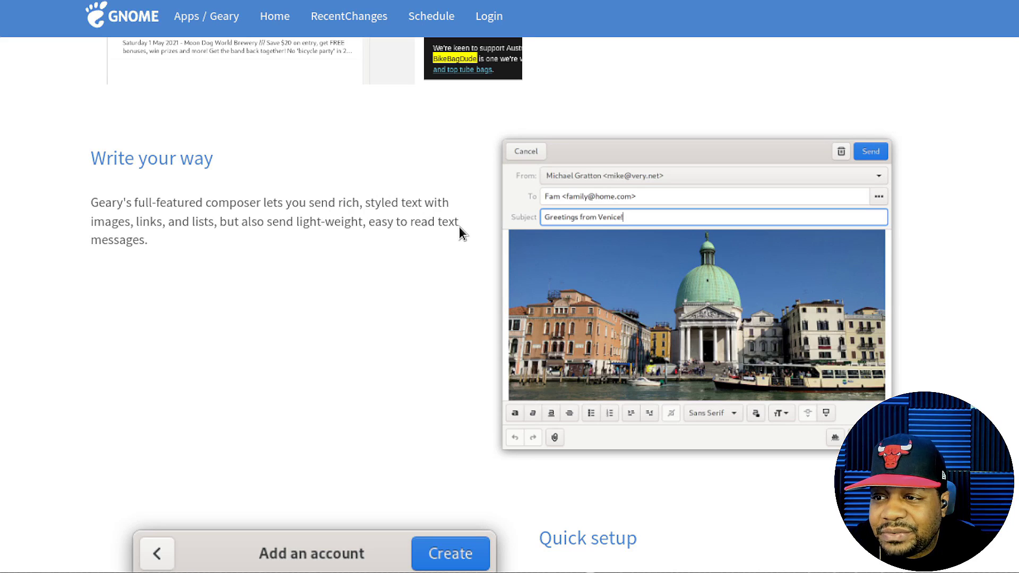
pyautogui.scroll(-5, 406, 292)
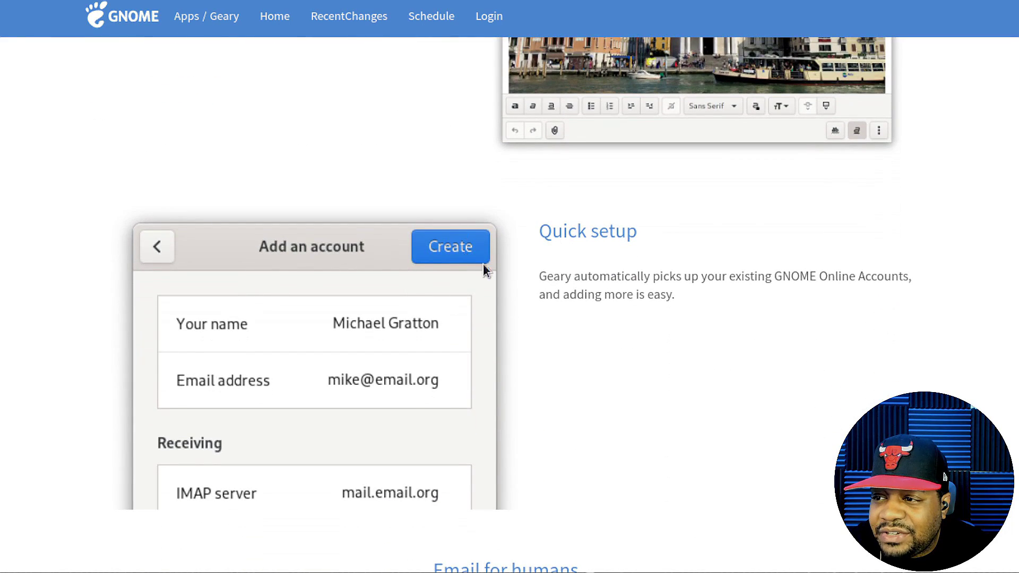
pyautogui.scroll(-7, 384, 270)
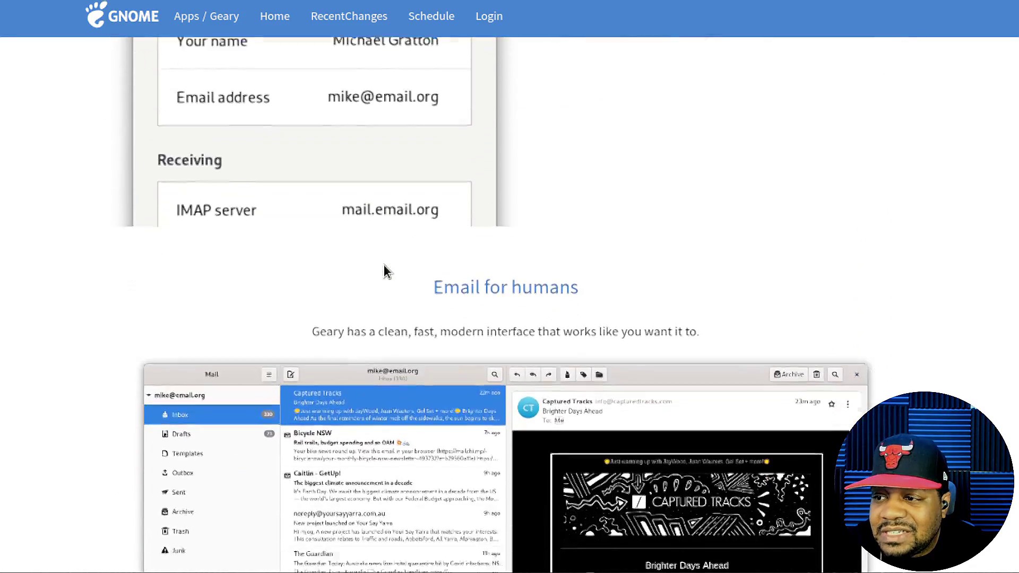
pyautogui.scroll(-2, 334, 168)
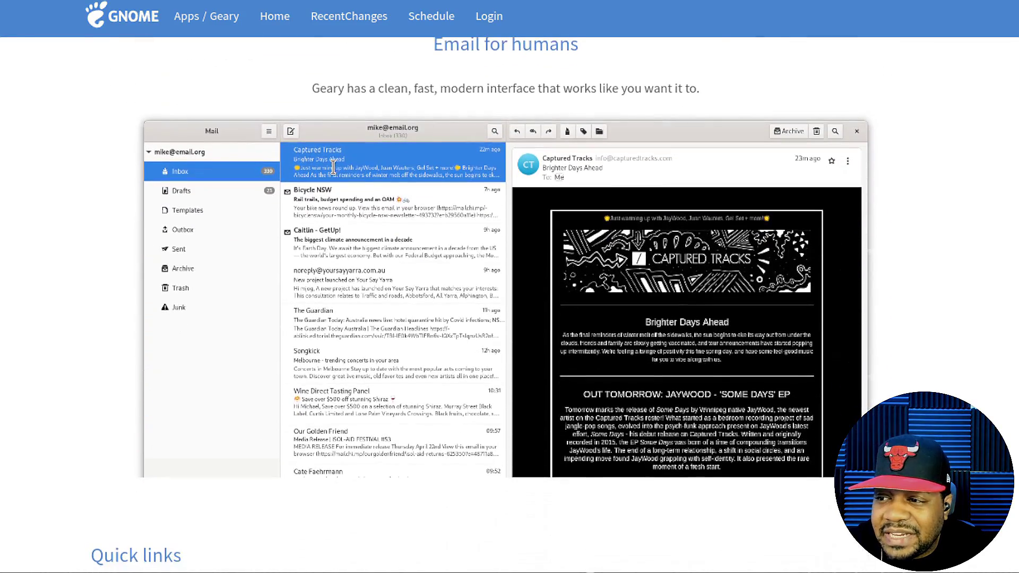
pyautogui.scroll(-4, 422, 339)
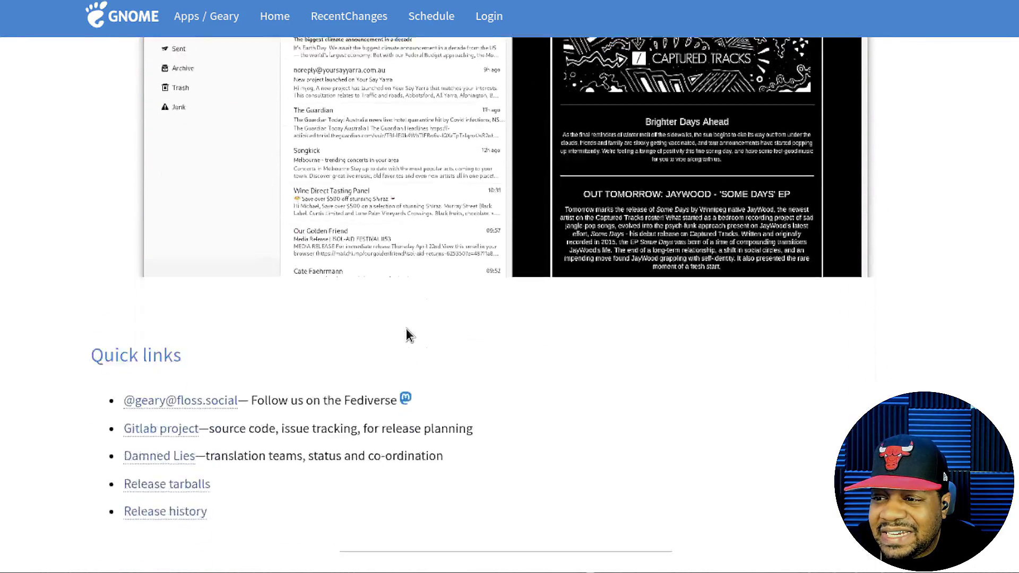
pyautogui.scroll(20, 546, 297)
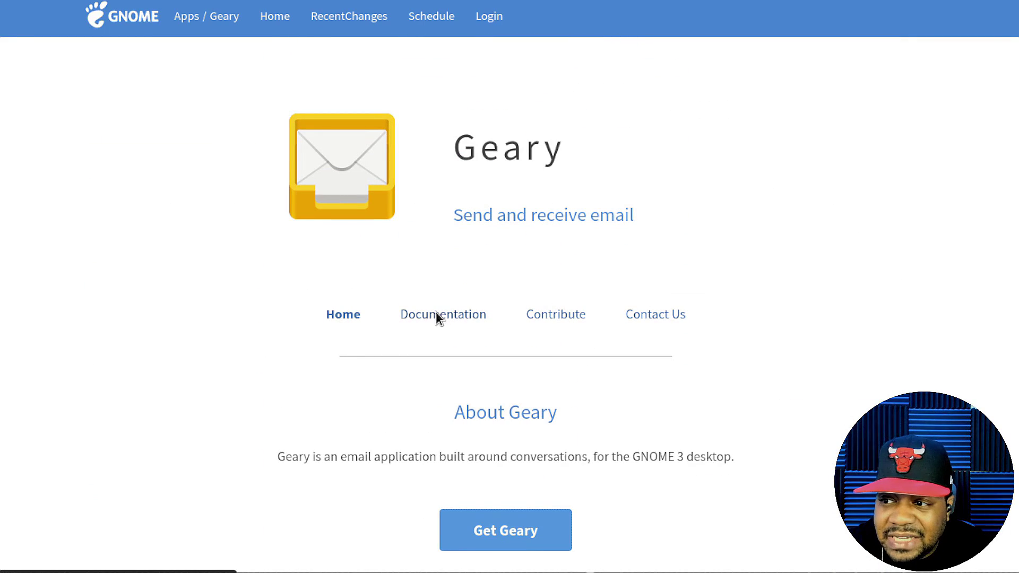
# Open the Geary documentation page on the GNOME Wiki and scroll through its About Geary description
pyautogui.click(436, 314)
pyautogui.scroll(-5, 477, 291)
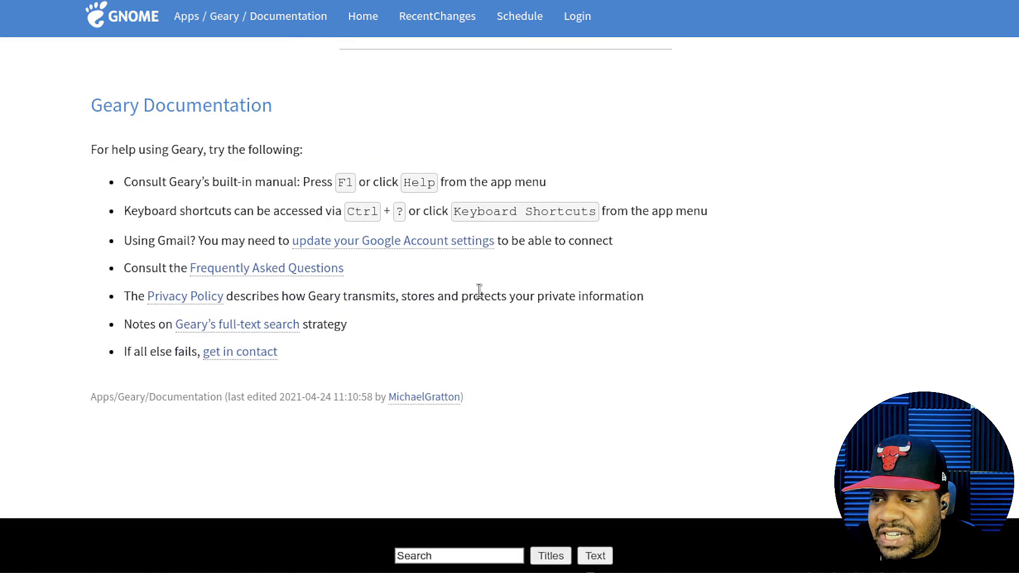
pyautogui.scroll(5, 480, 289)
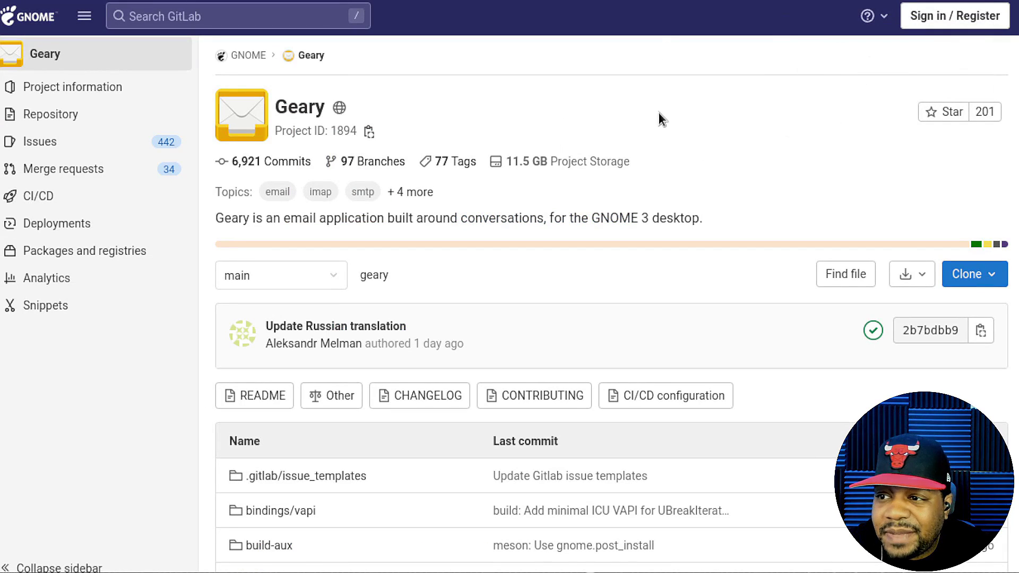
pyautogui.scroll(-6, 648, 103)
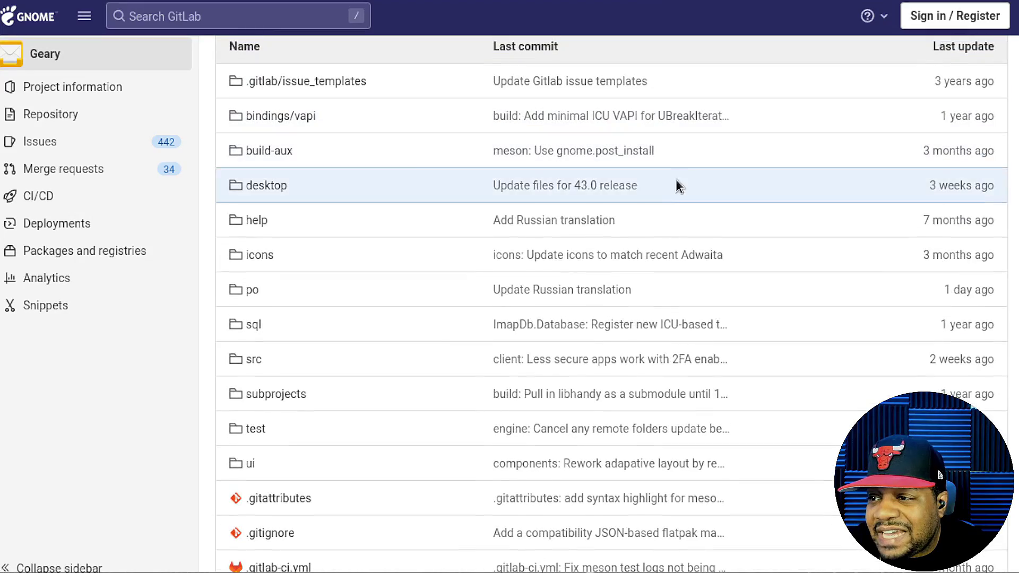
pyautogui.scroll(-8, 555, 371)
pyautogui.scroll(-15, 559, 366)
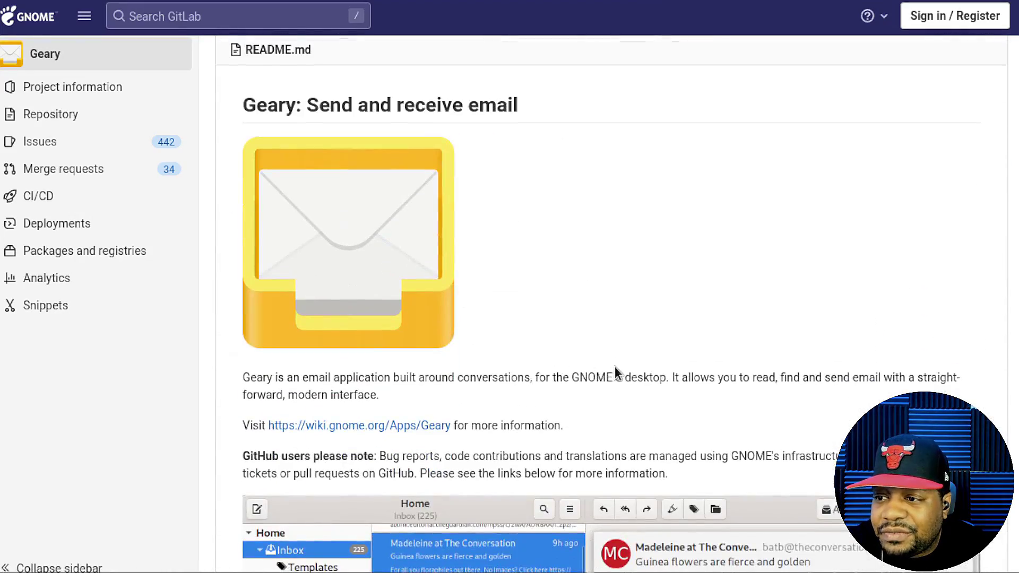
pyautogui.scroll(-10, 619, 368)
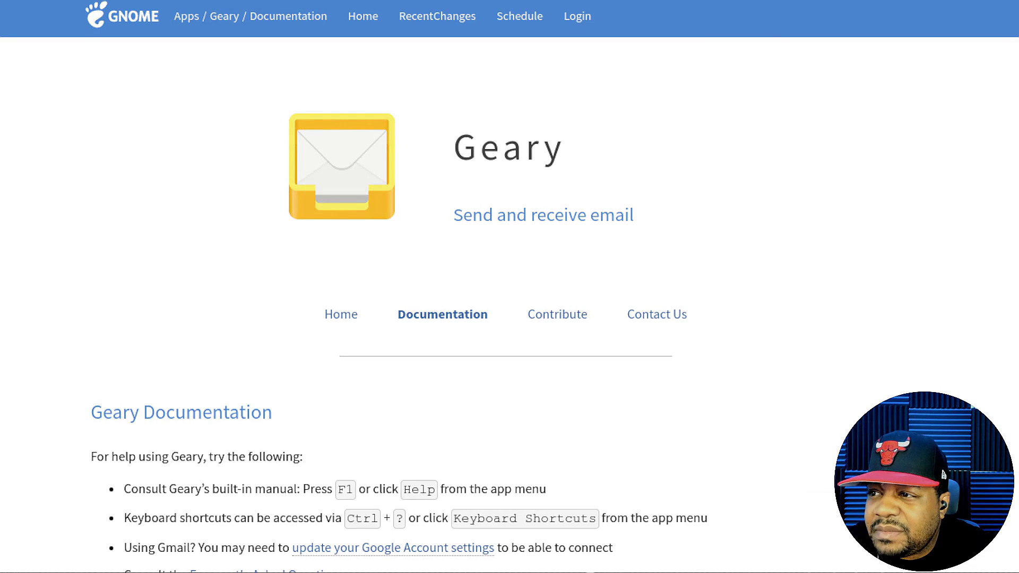
pyautogui.scroll(-2, 395, 334)
pyautogui.scroll(-2, 395, 335)
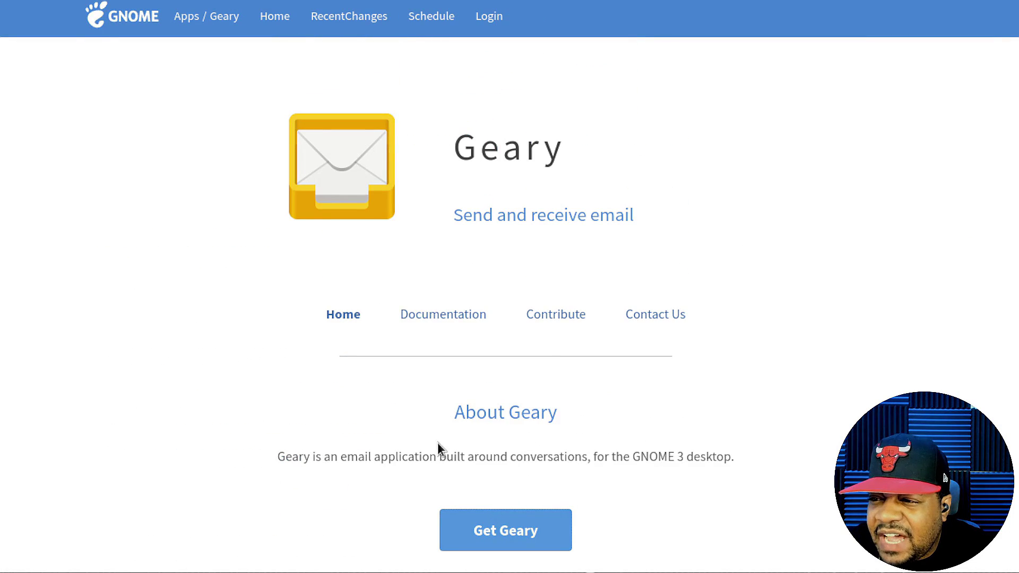
pyautogui.scroll(-3, 439, 448)
# Open the Installing Geary page and highlight the Using GNOME Software heading and package manager apt instructions
pyautogui.click(503, 357)
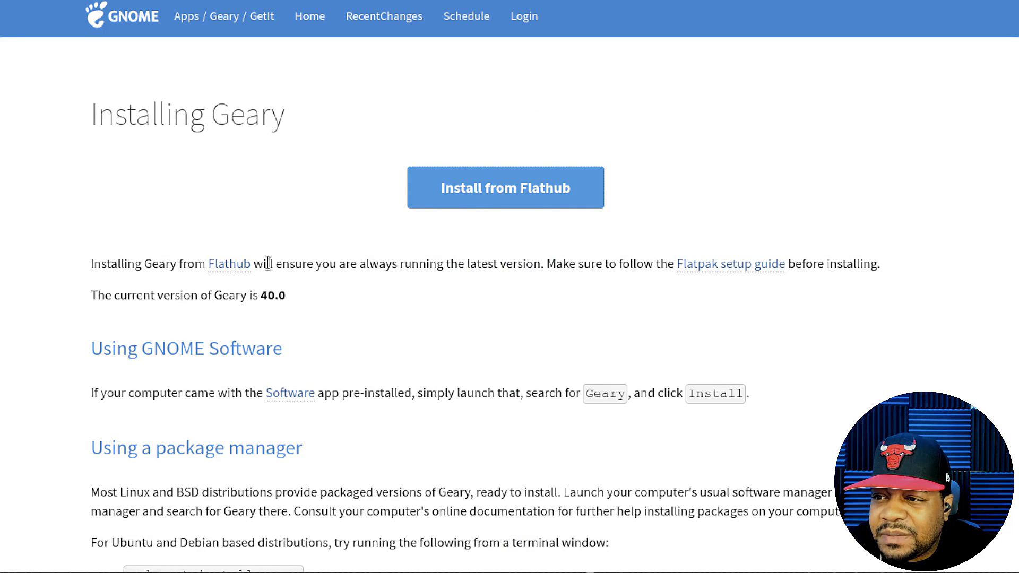
pyautogui.scroll(-2, 380, 368)
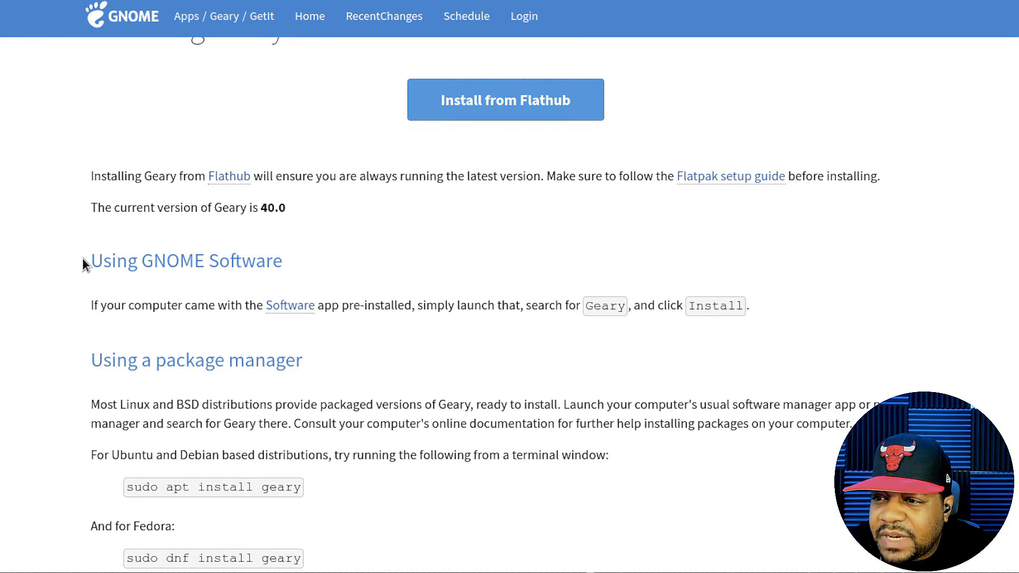
pyautogui.moveTo(86, 260); pyautogui.dragTo(370, 278)
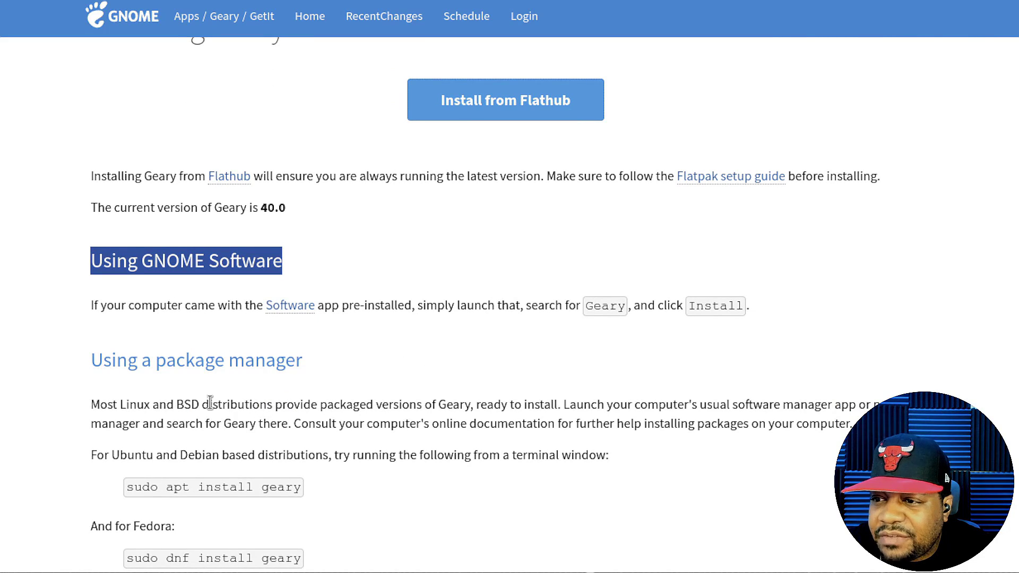
pyautogui.scroll(-3, 75, 294)
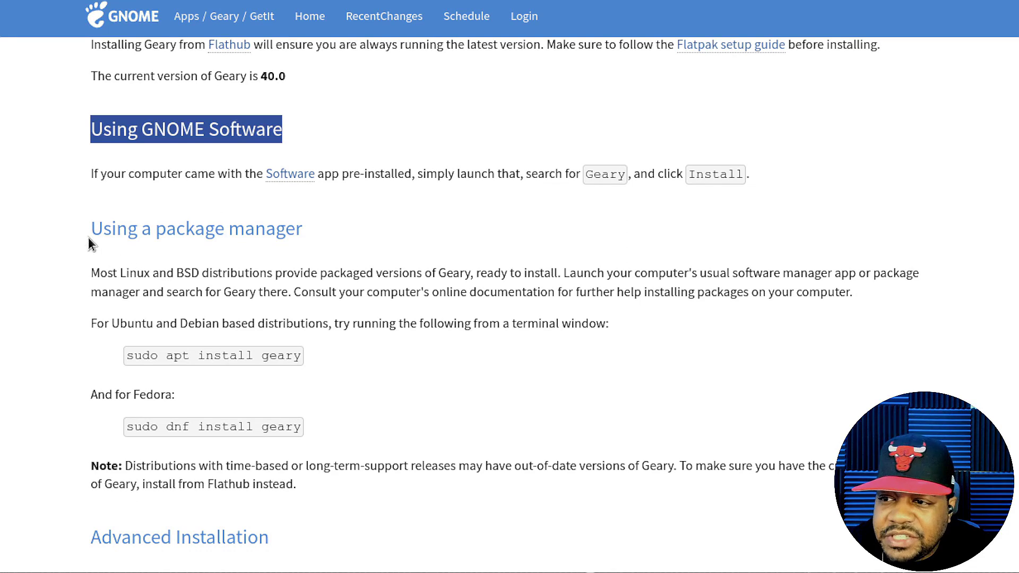
pyautogui.moveTo(91, 243); pyautogui.dragTo(380, 366)
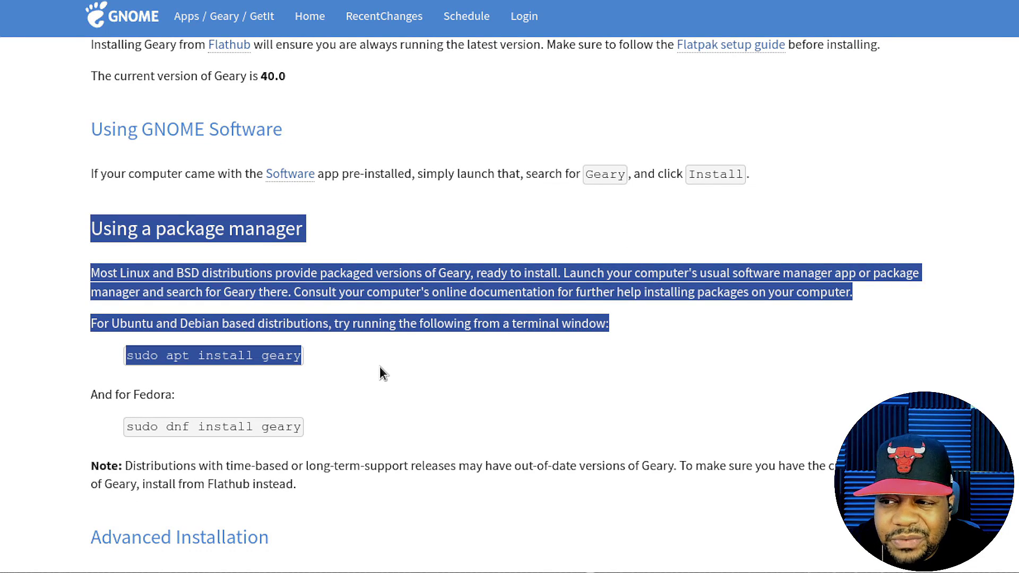
# Highlight the package name geary in the command, the Fedora label, and the Installation from Source heading
pyautogui.click(259, 359)
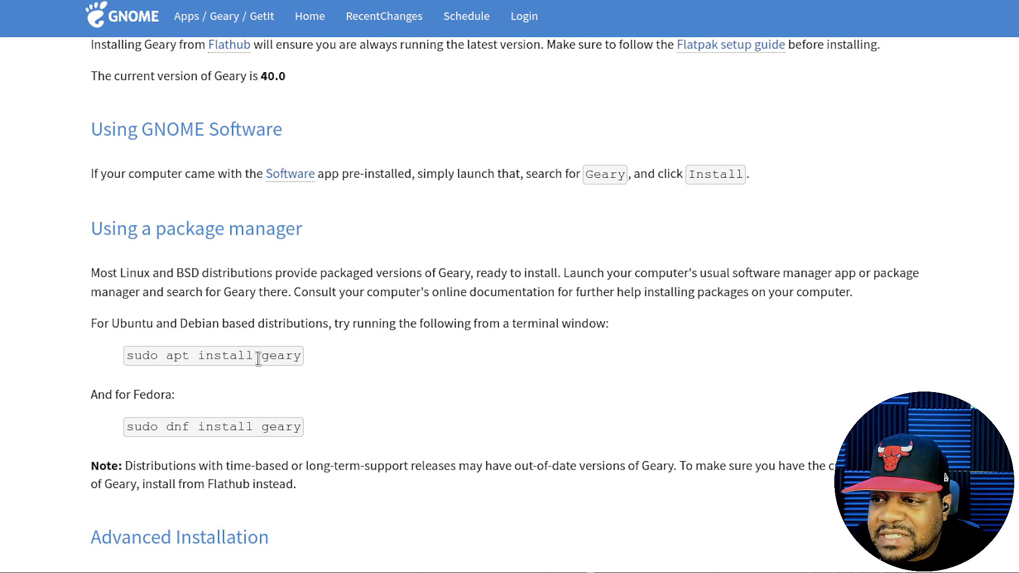
pyautogui.moveTo(259, 359); pyautogui.dragTo(307, 357)
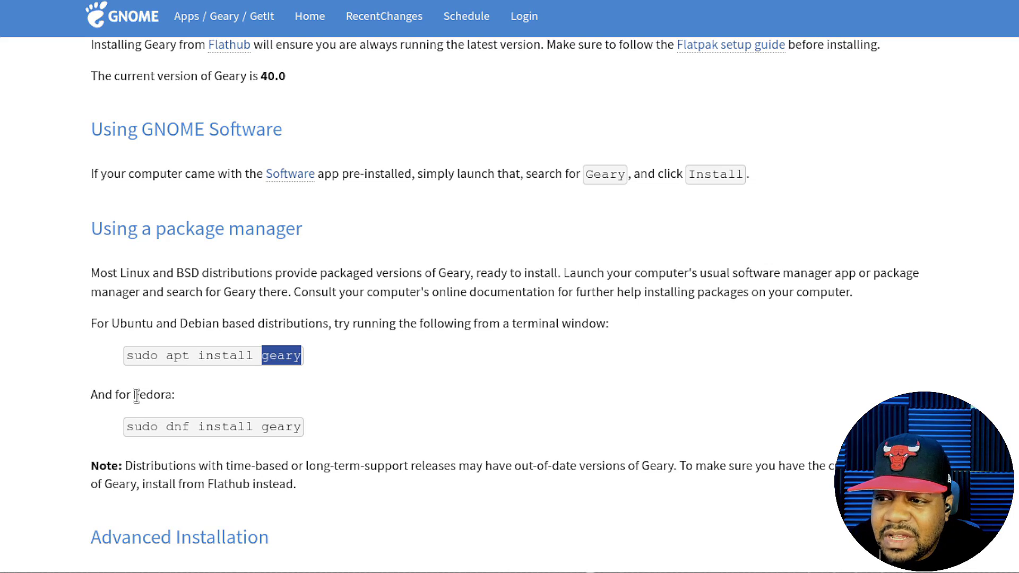
pyautogui.moveTo(132, 395); pyautogui.dragTo(192, 398)
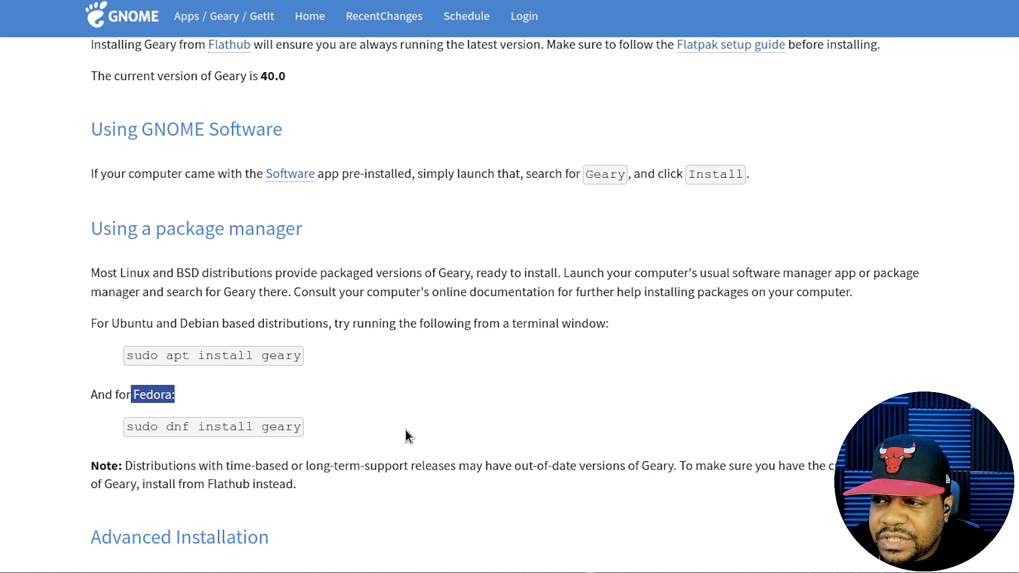
pyautogui.scroll(-3, 400, 417)
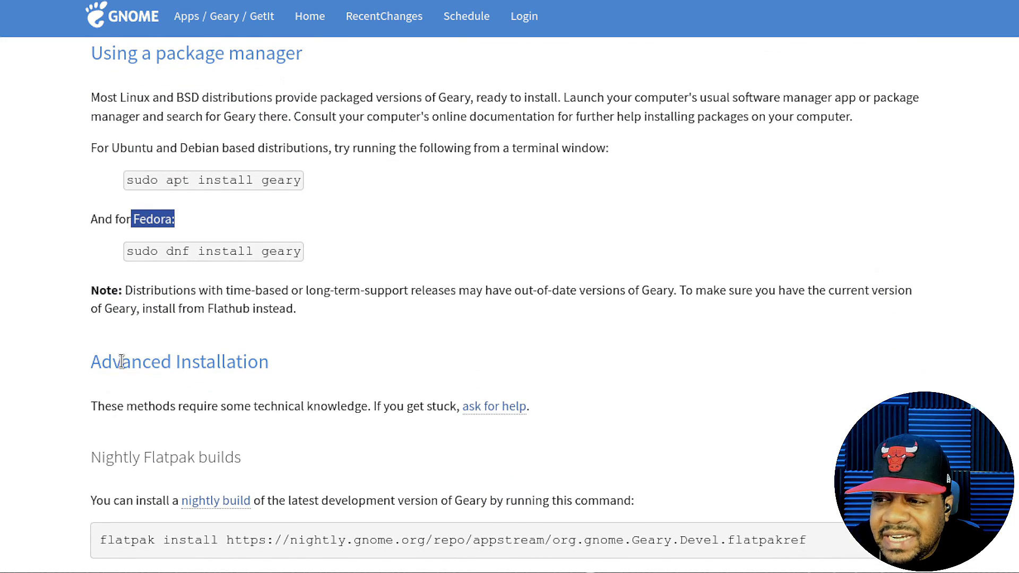
pyautogui.scroll(-5, 374, 367)
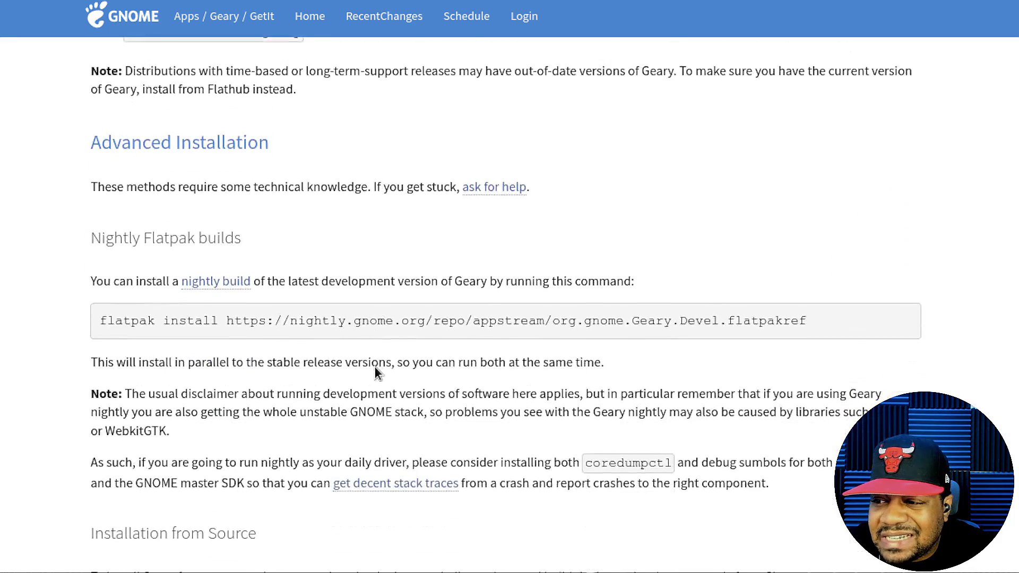
pyautogui.scroll(-3, 262, 331)
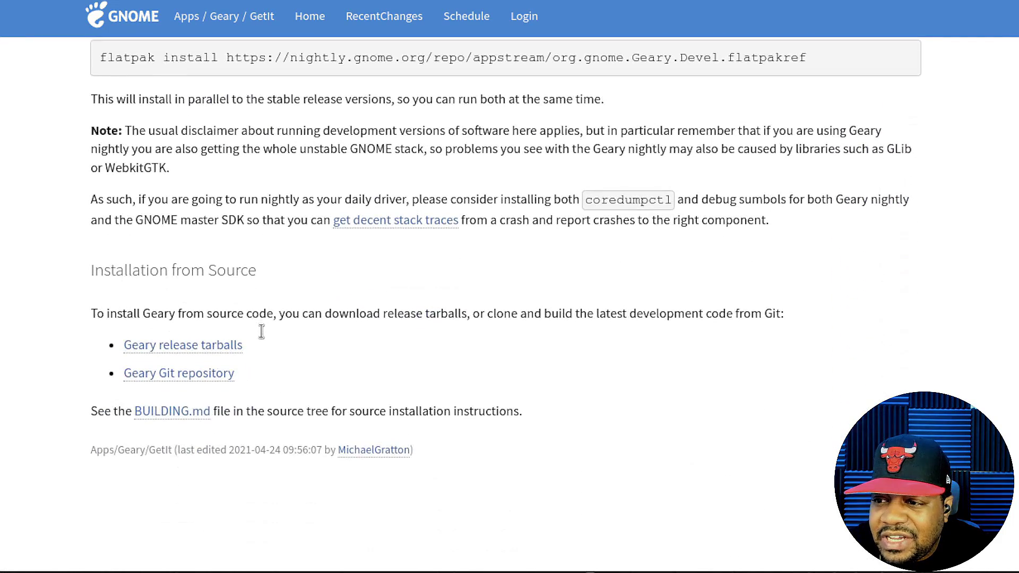
pyautogui.moveTo(88, 272); pyautogui.dragTo(345, 289)
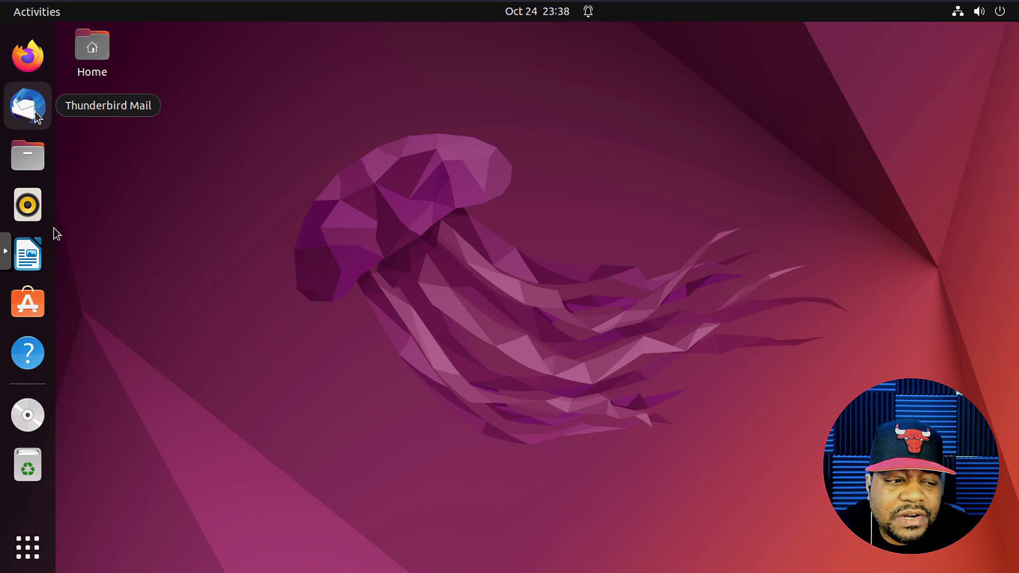
# Launch Terminal from the applications list and move its window lower and to the right
pyautogui.click(37, 561)
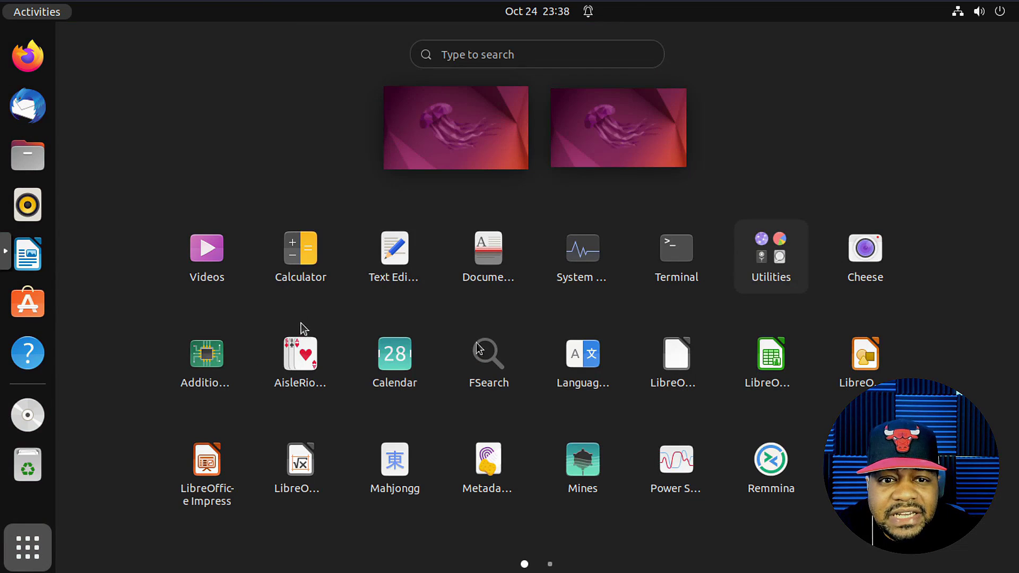
pyautogui.click(678, 271)
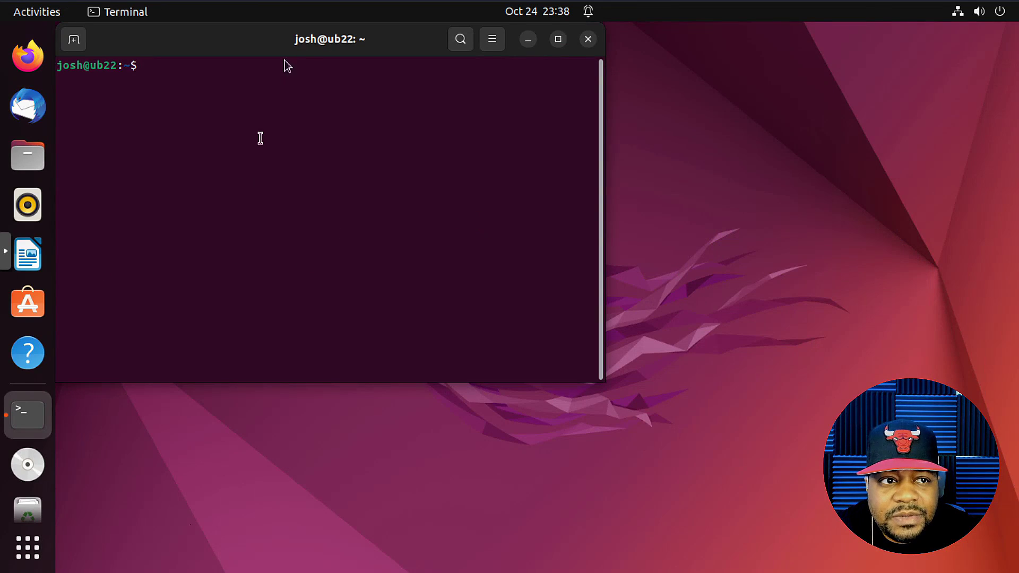
pyautogui.moveTo(297, 39); pyautogui.dragTo(410, 76)
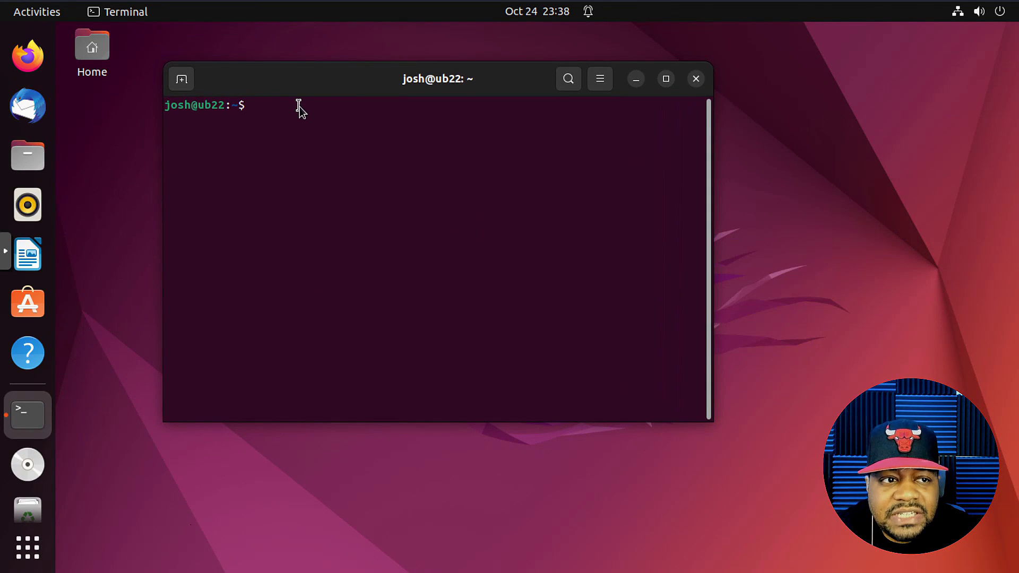
# Run sudo apt update, authorize it with the account password, then clear the screen
pyautogui.write('sudo')
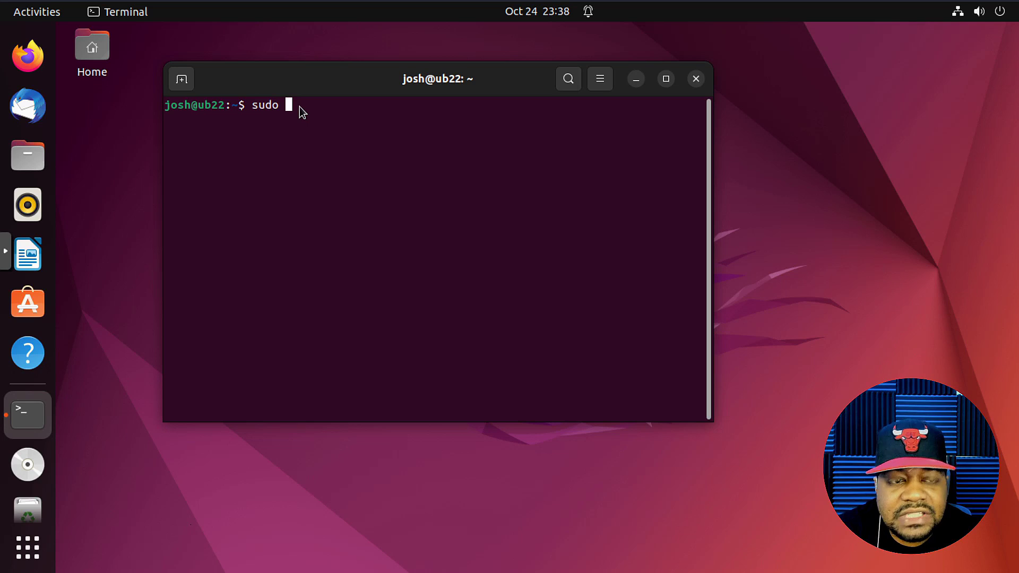
pyautogui.write(' apt update')
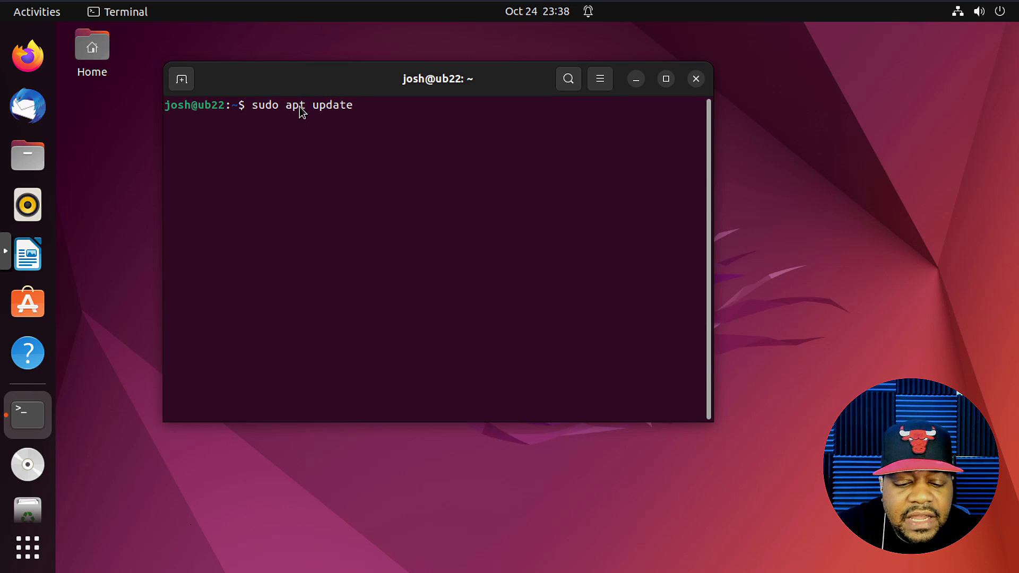
pyautogui.press('Return')
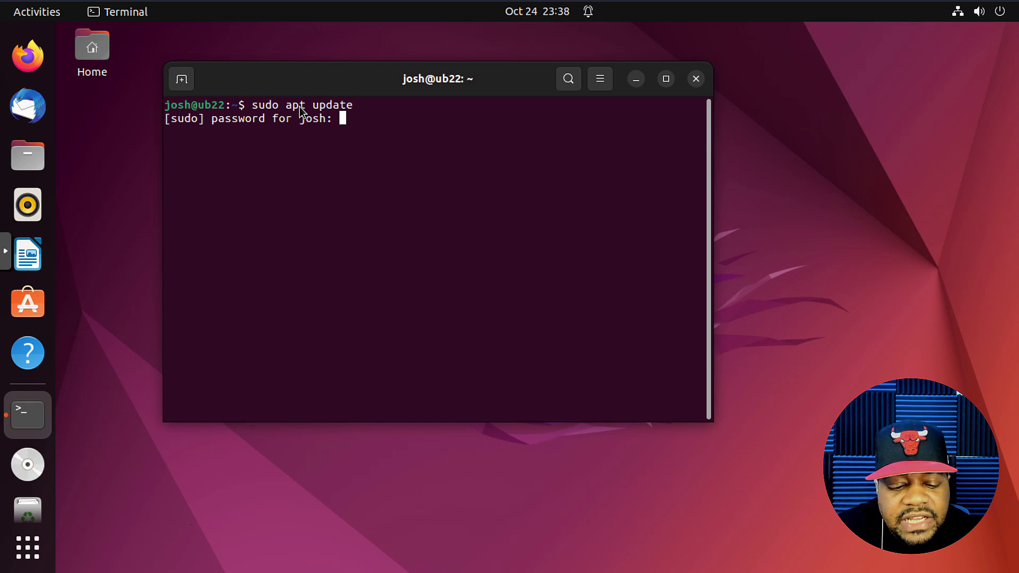
pyautogui.press('Return')
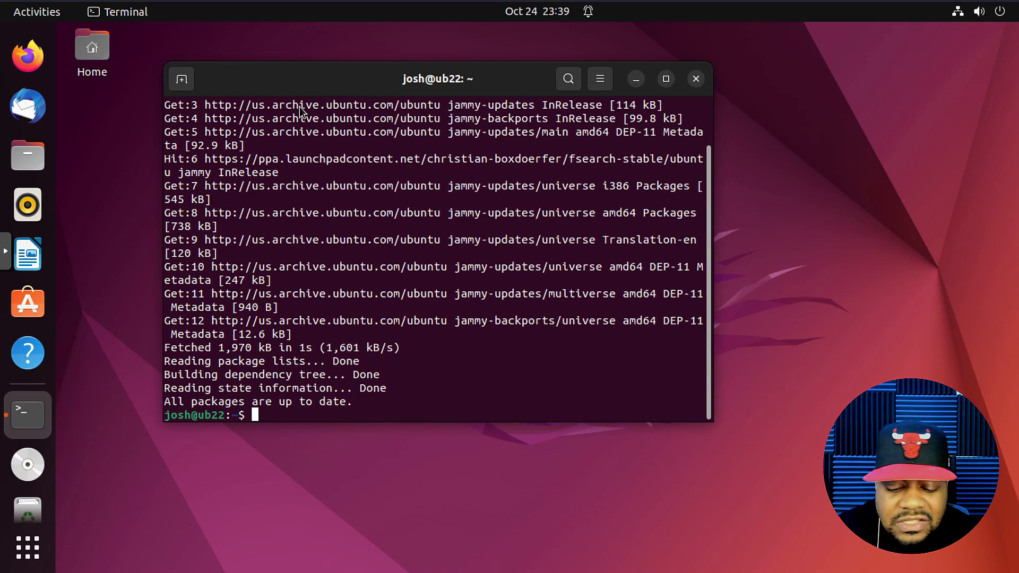
pyautogui.hotkey('ctrl', 'l')
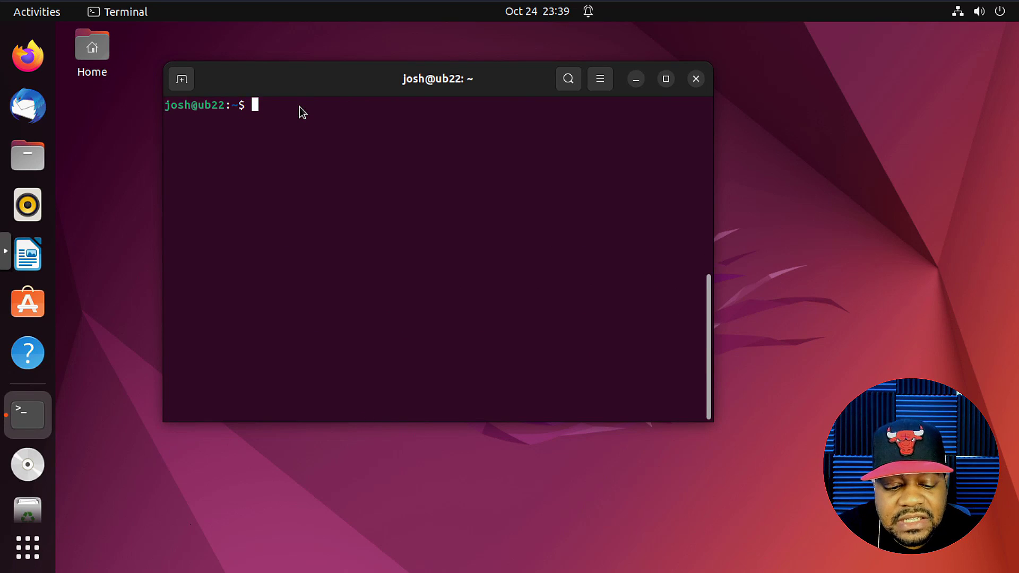
# Run sudo apt install geary, confirm with y, then exit the terminal once installation finishes
pyautogui.write('sudo ')
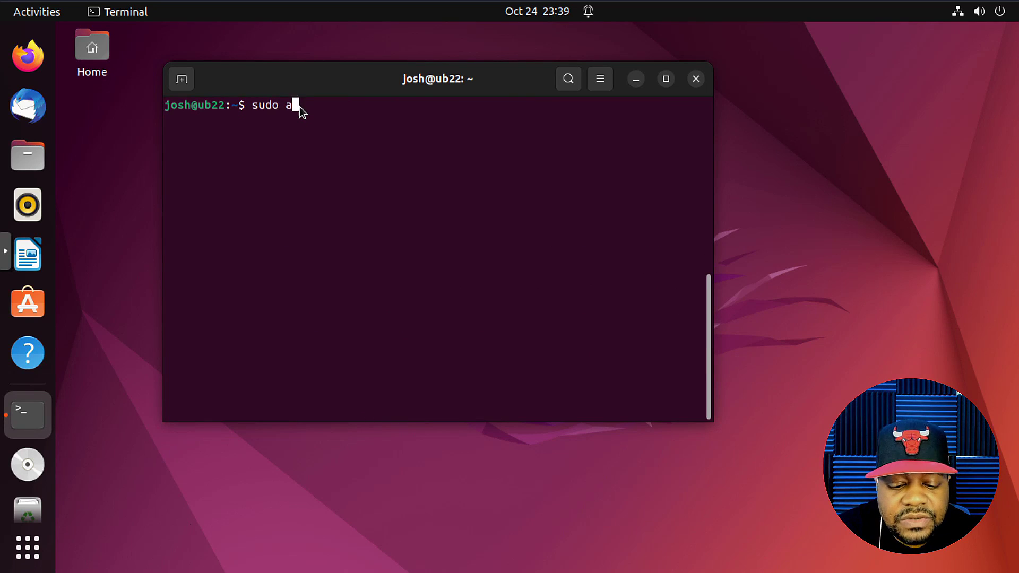
pyautogui.write('apt insta')
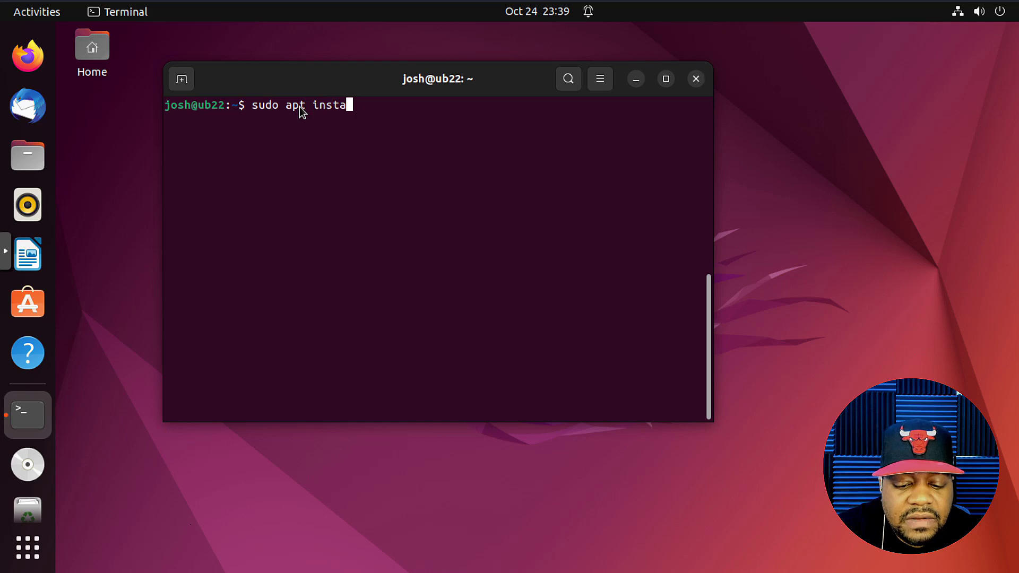
pyautogui.write('ll geary')
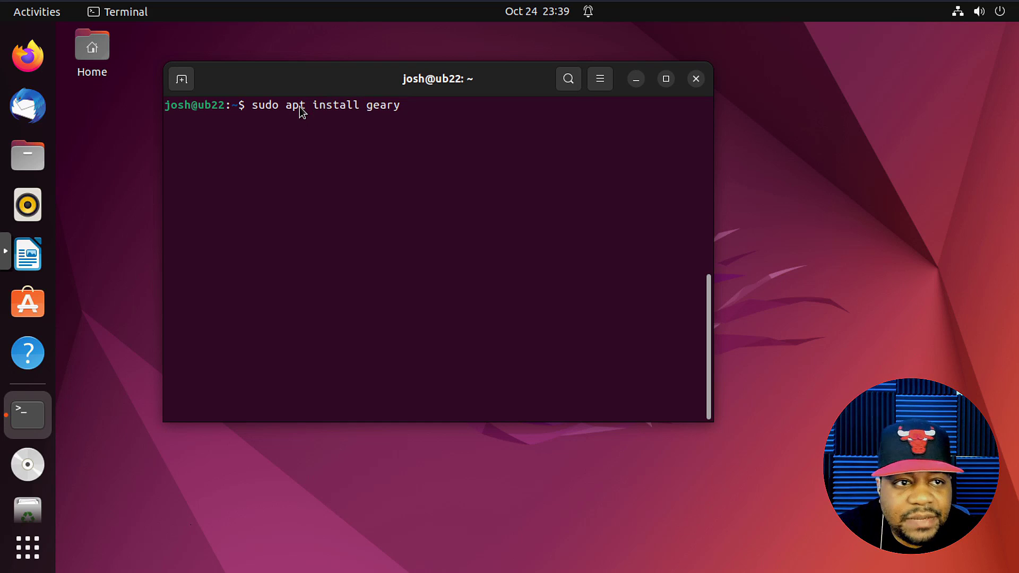
pyautogui.press('Return')
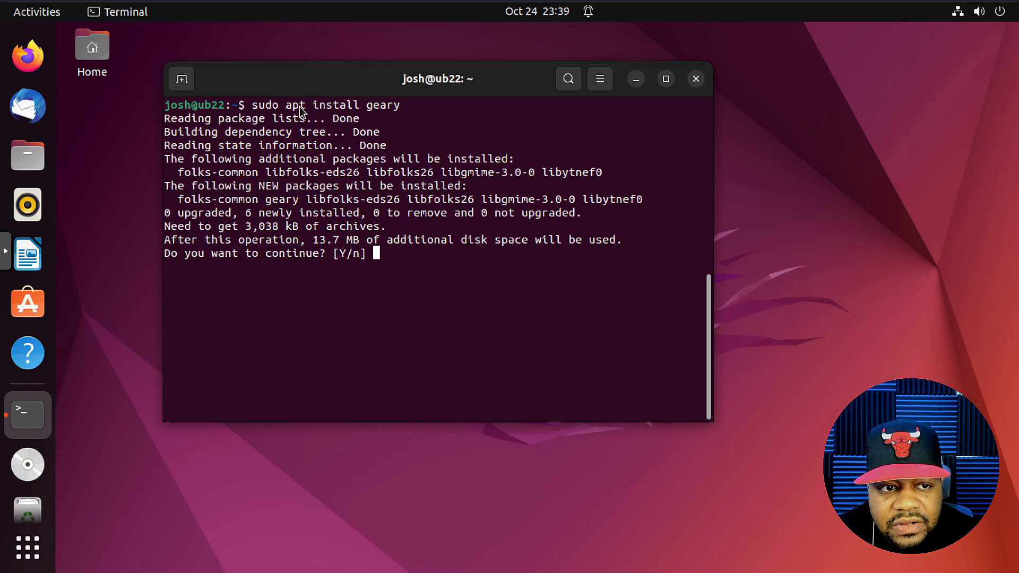
pyautogui.write('y')
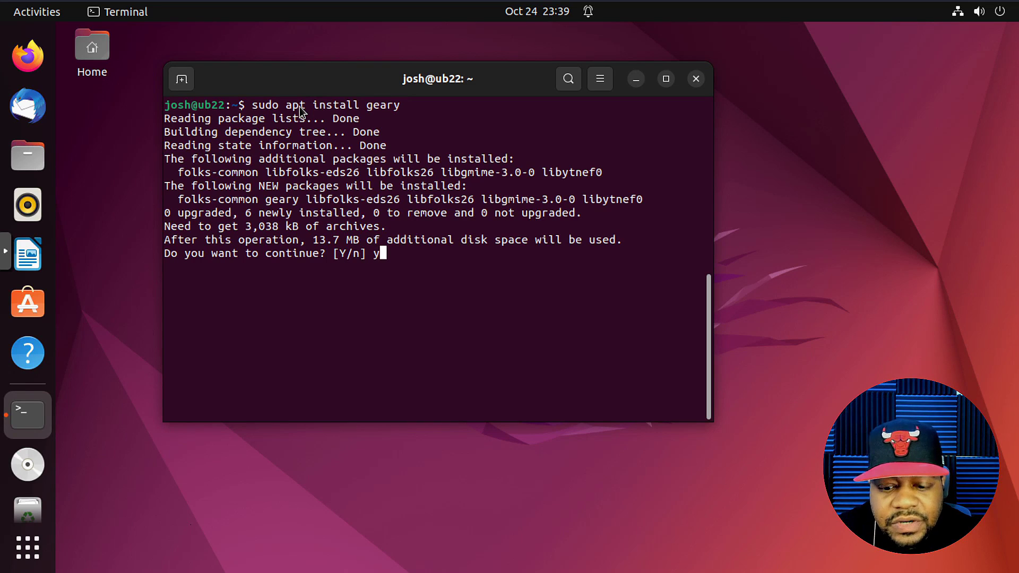
pyautogui.press('Return')
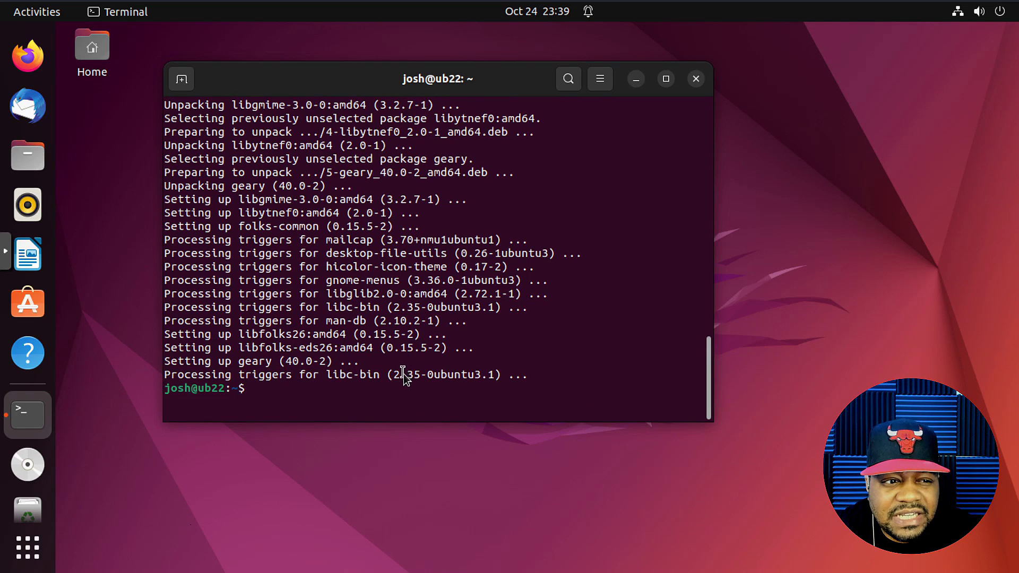
pyautogui.write('exit')
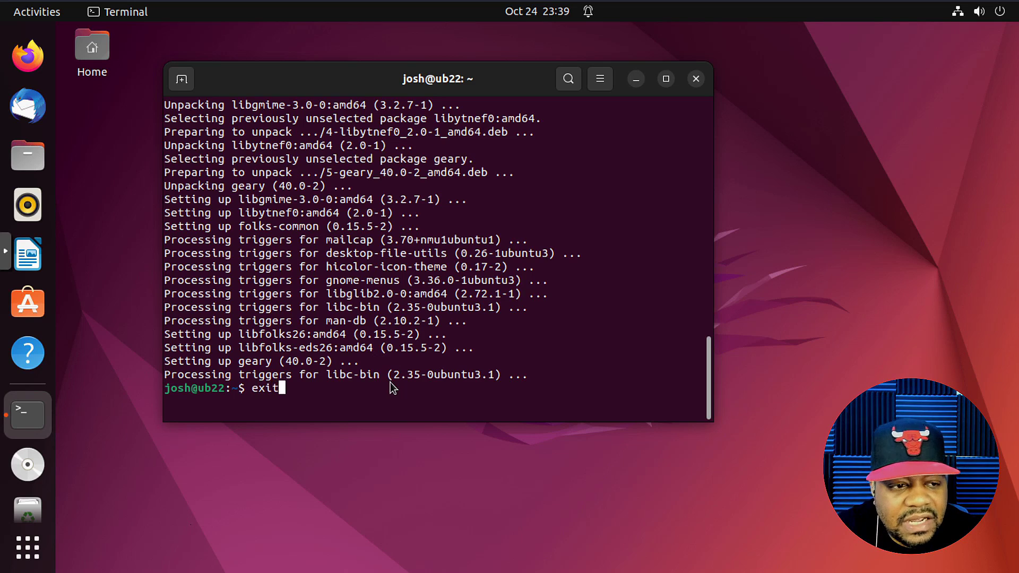
pyautogui.press('Return')
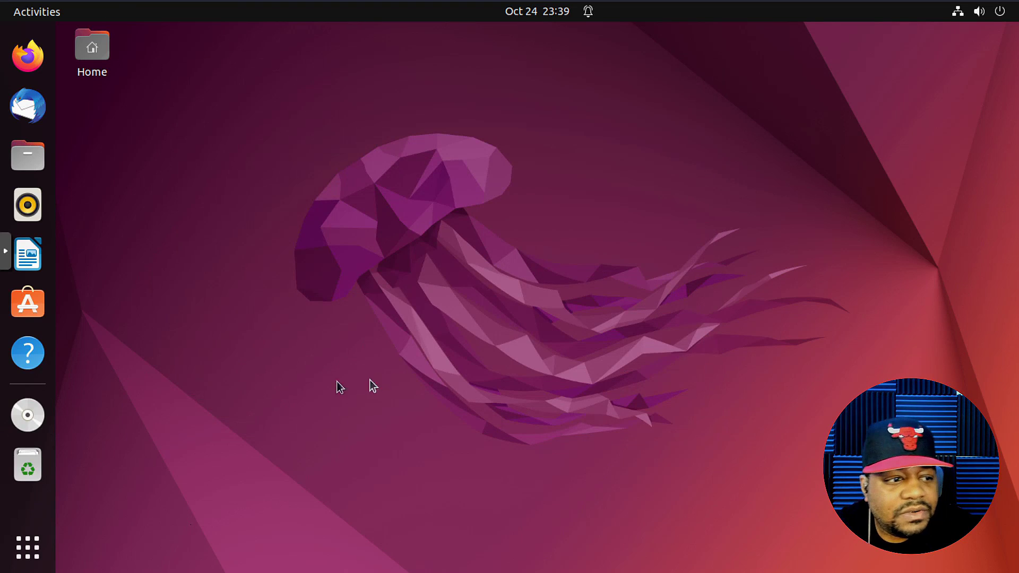
# Search the applications overview for 'geal' and launch Geary from the results
pyautogui.click(28, 547)
pyautogui.scroll(-1, 733, 364)
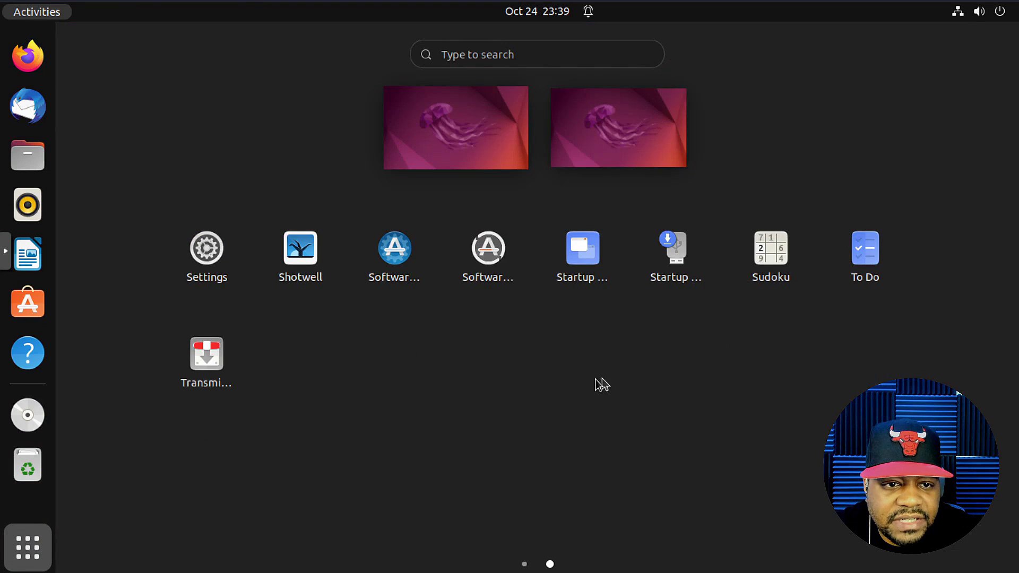
pyautogui.scroll(1, 588, 320)
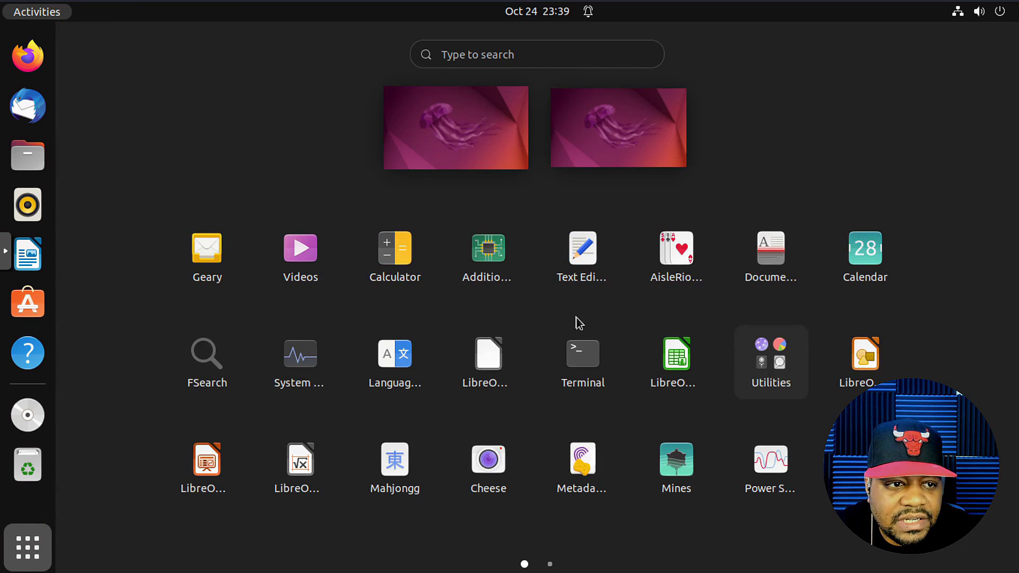
pyautogui.click(510, 55)
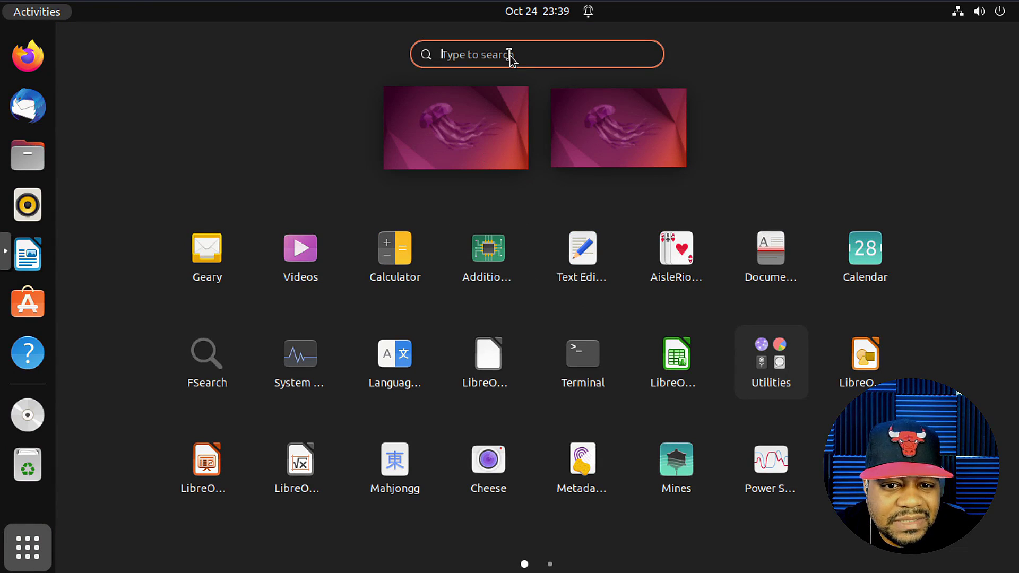
pyautogui.write('geal')
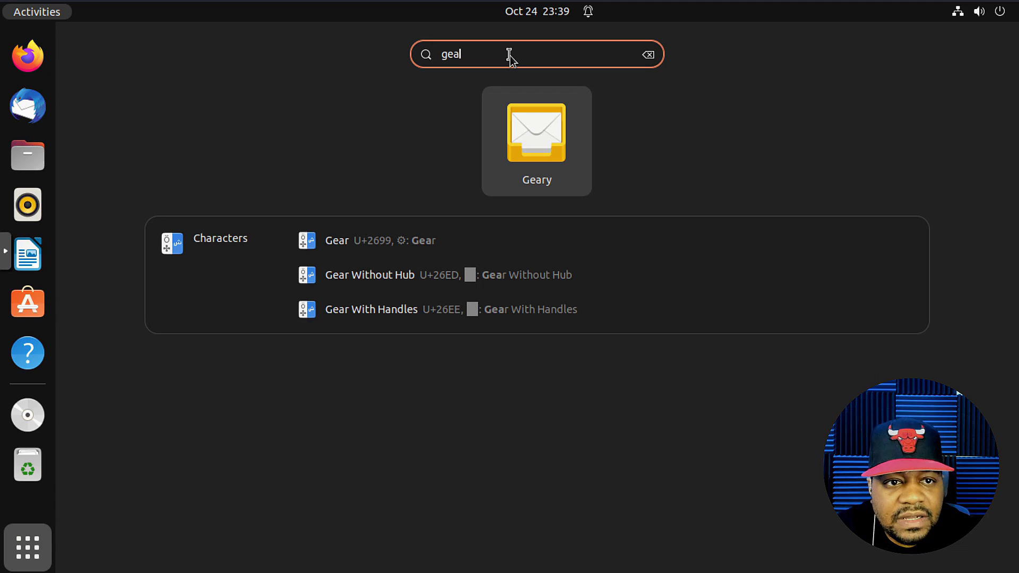
pyautogui.press('Return')
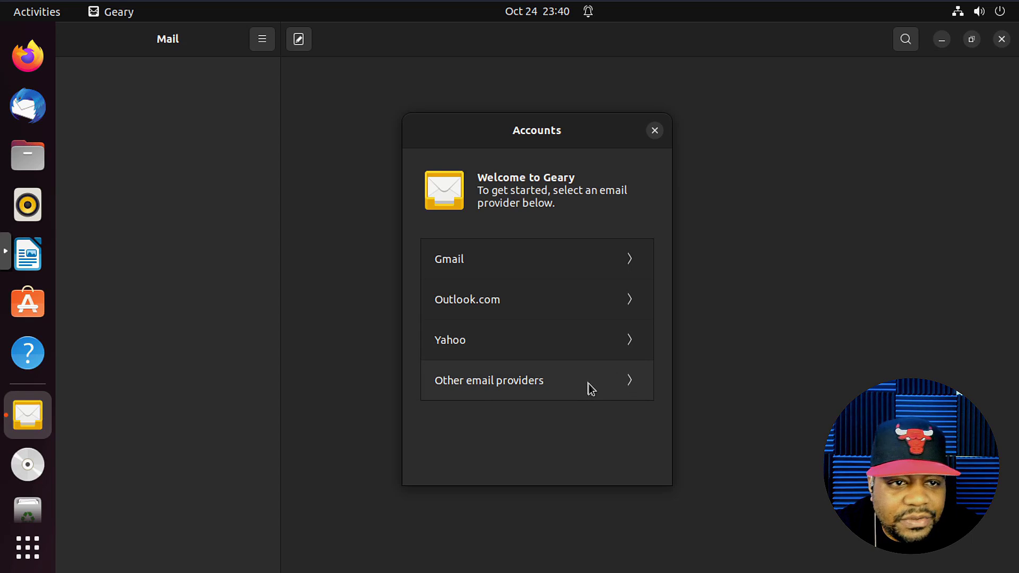
# Choose Gmail as the email provider in Geary's welcome accounts dialog
pyautogui.click(587, 267)
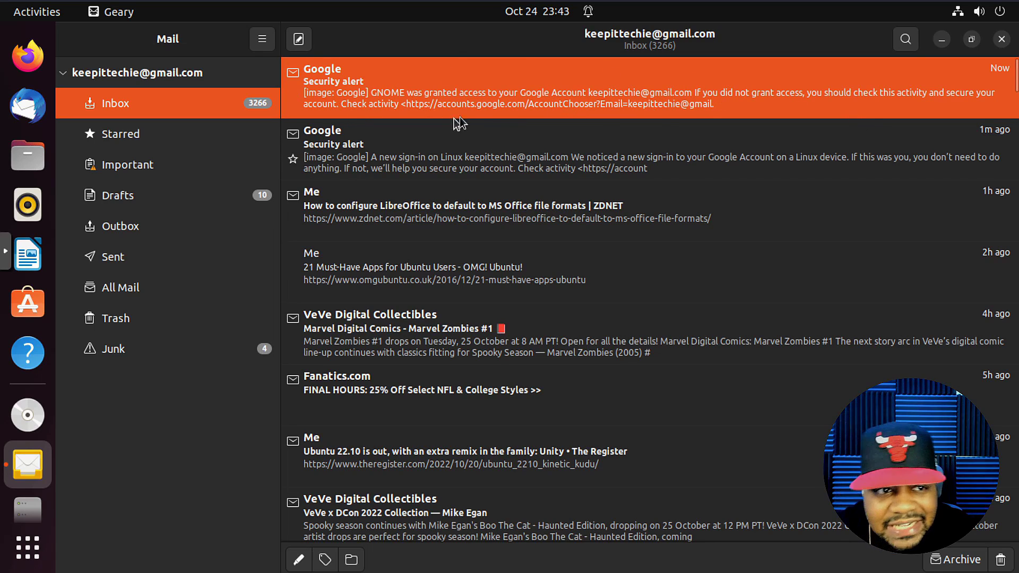
pyautogui.click(483, 97)
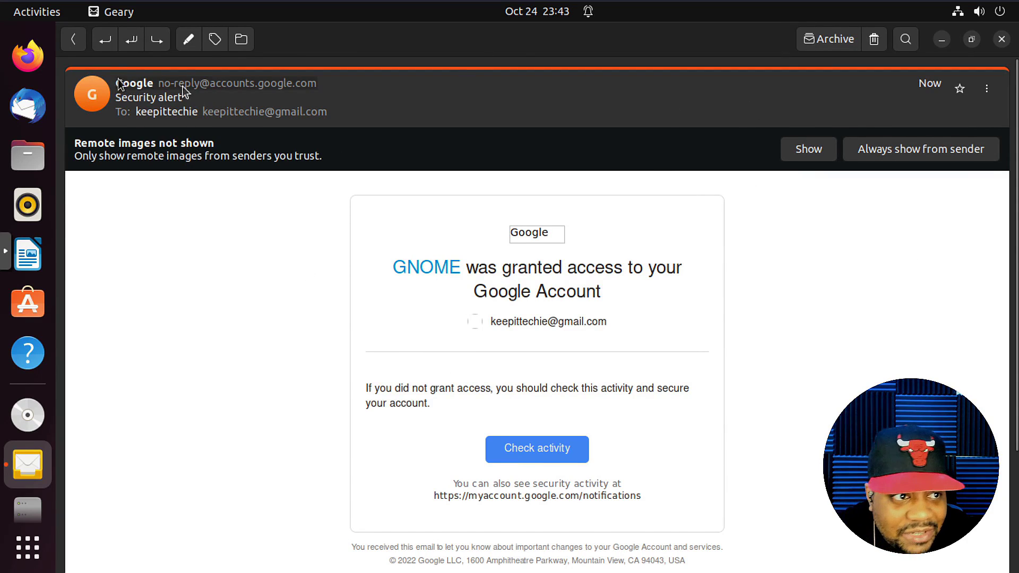
pyautogui.click(74, 38)
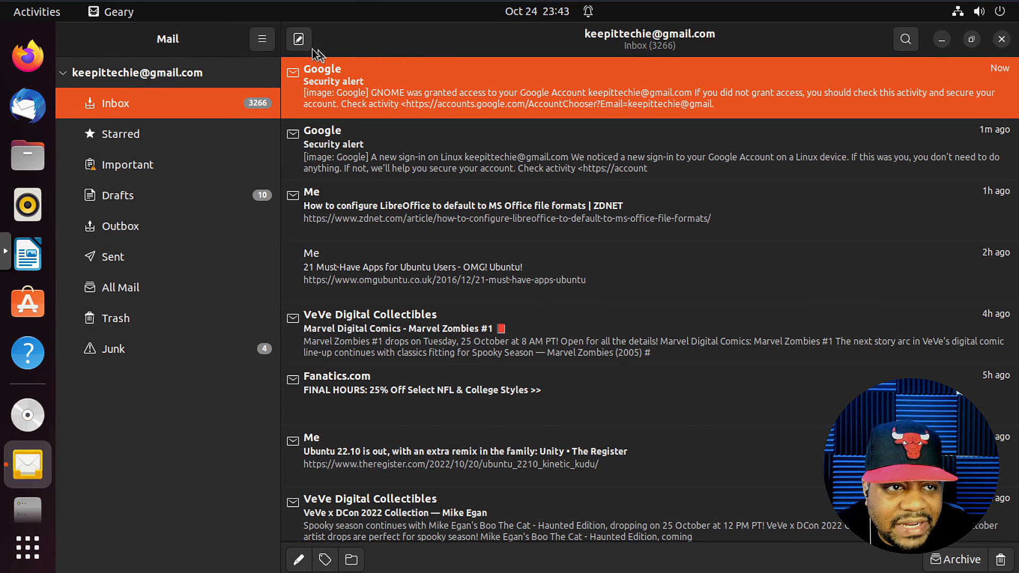
pyautogui.click(300, 41)
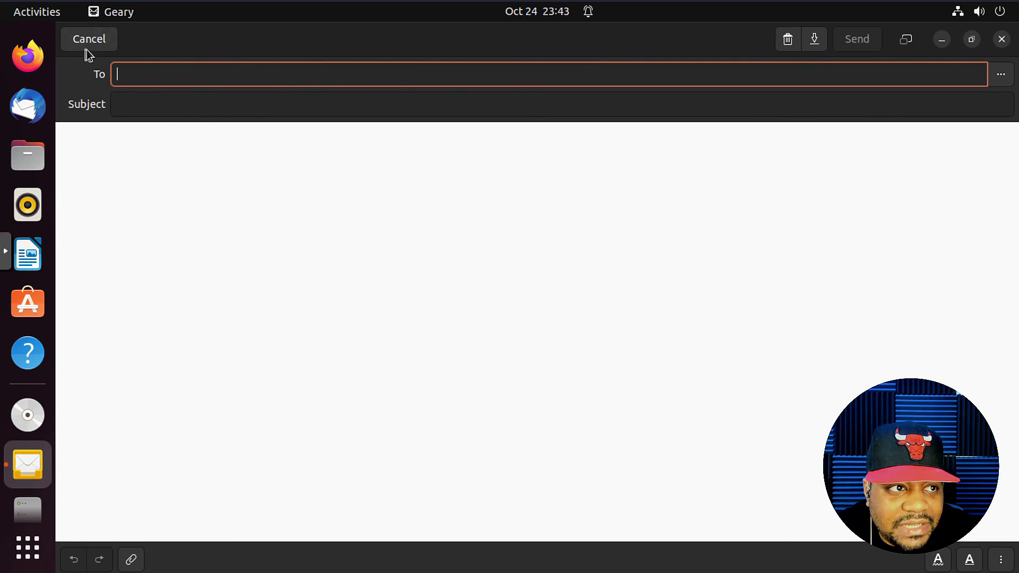
pyautogui.click(282, 192)
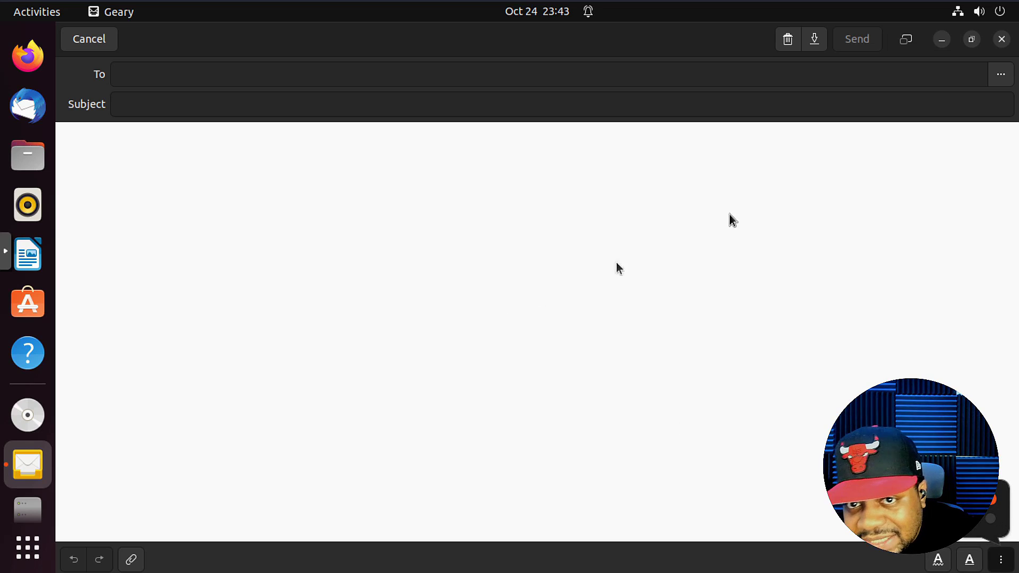
pyautogui.click(1000, 77)
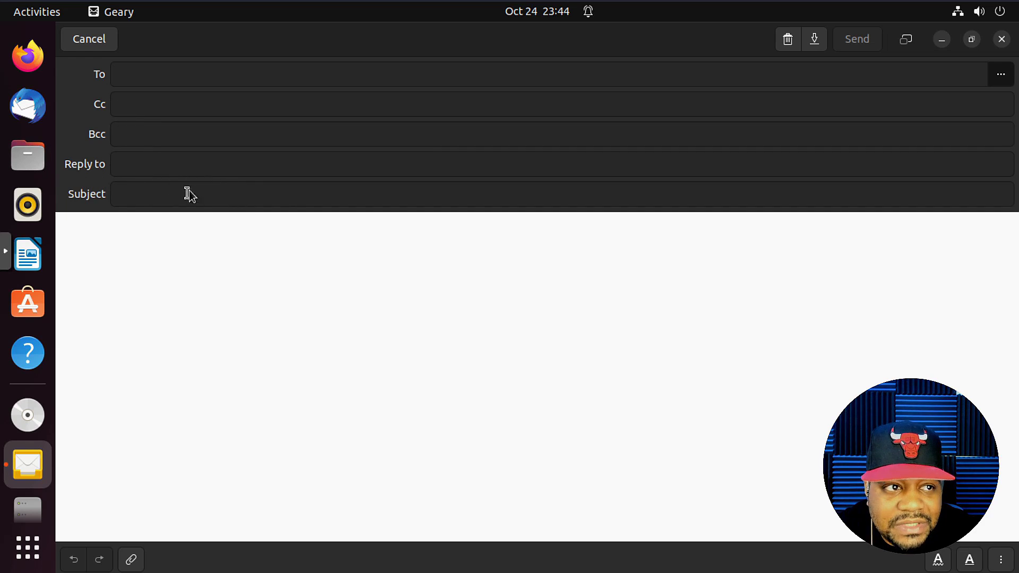
# Discard the new message, review the configured accounts list, then open Geary's Preferences
pyautogui.click(90, 42)
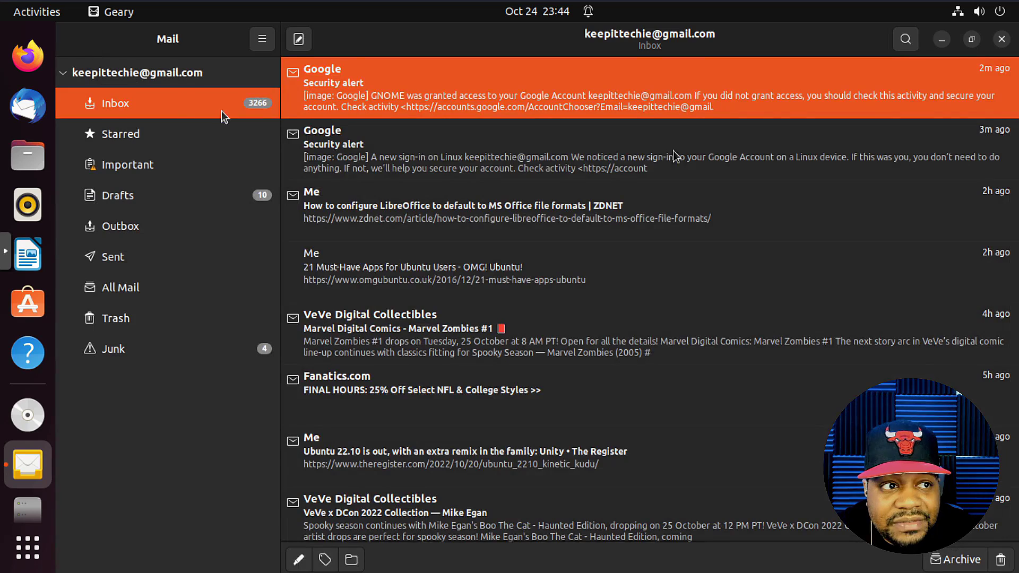
pyautogui.click(263, 42)
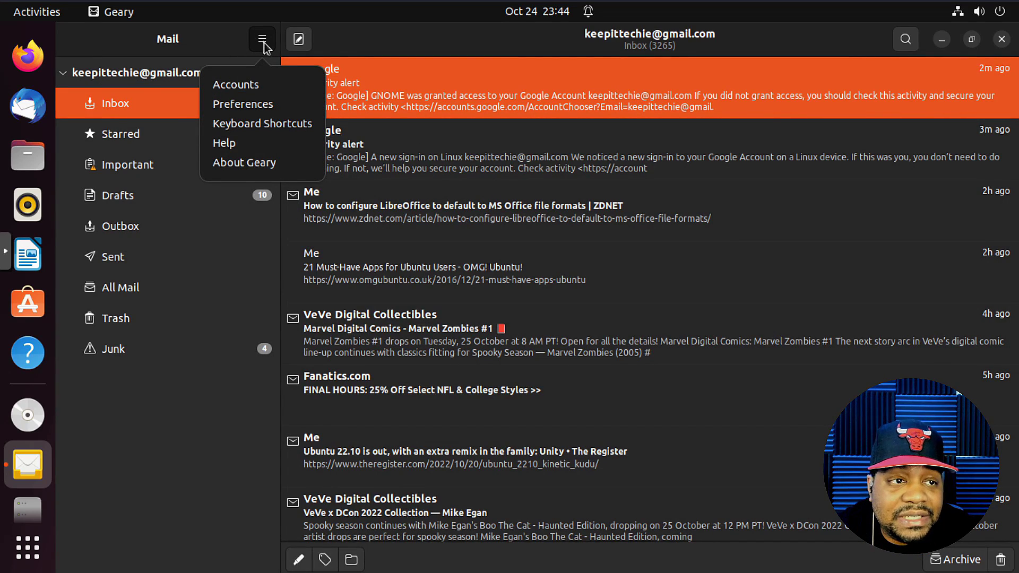
pyautogui.click(252, 86)
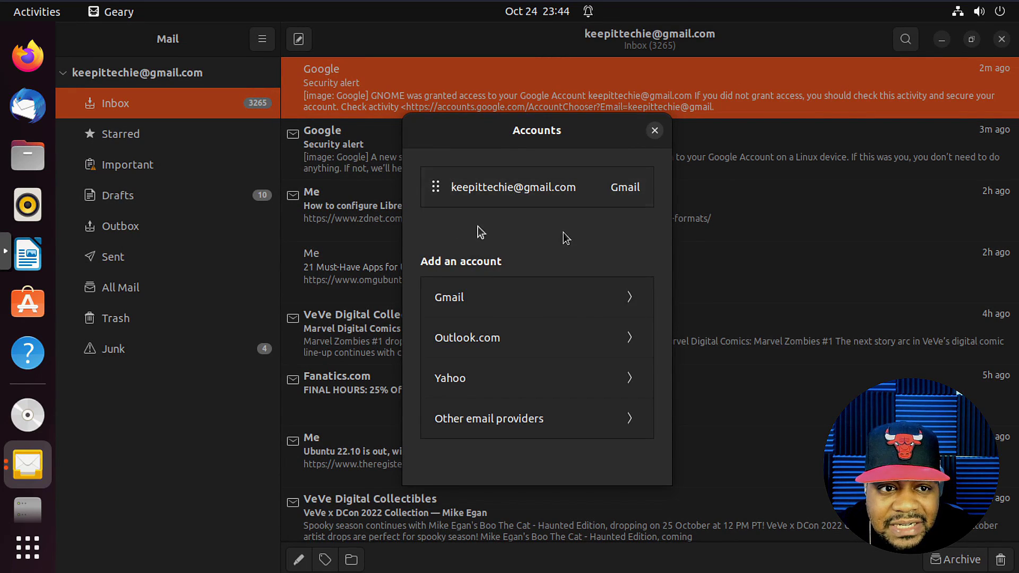
pyautogui.click(654, 130)
pyautogui.click(260, 41)
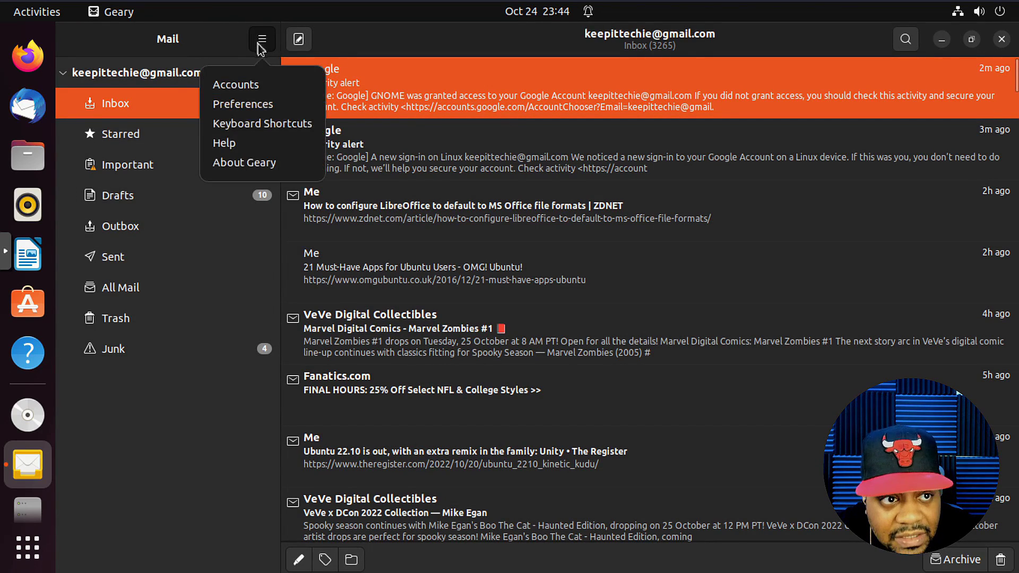
pyautogui.click(259, 105)
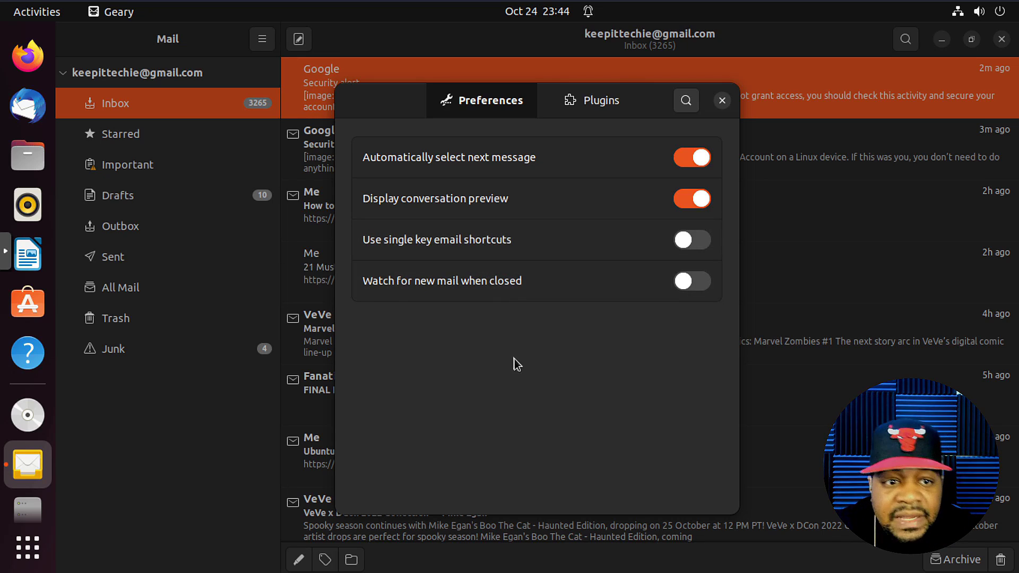
# Look over the Plugins tab, switch back to Preferences, and close the dialog
pyautogui.click(603, 107)
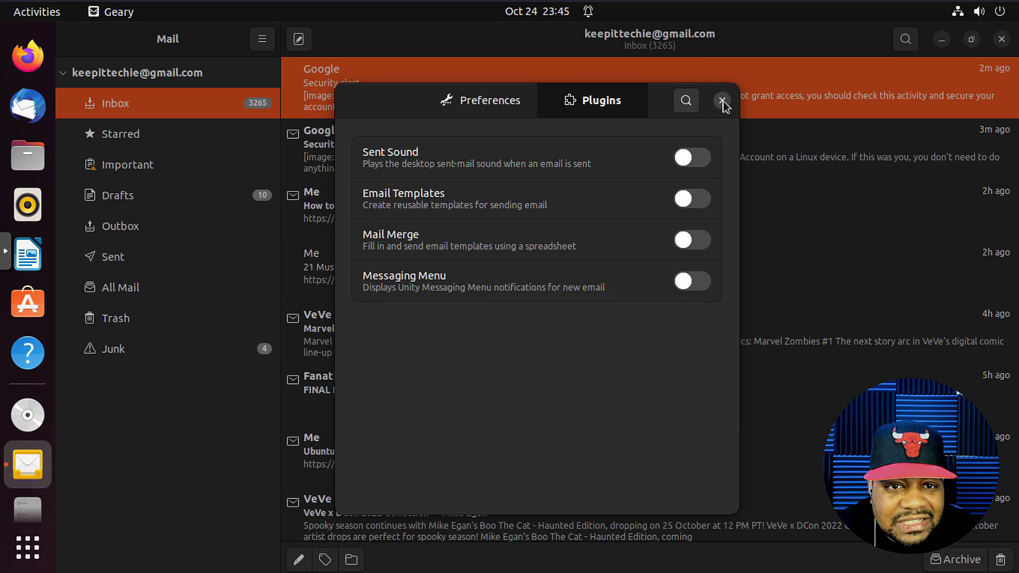
pyautogui.click(485, 106)
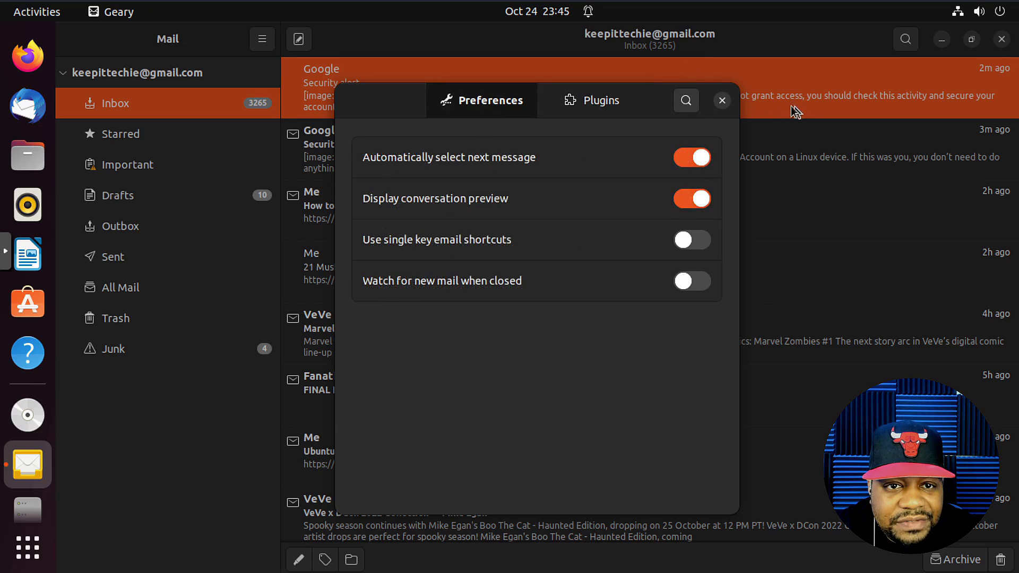
pyautogui.click(722, 100)
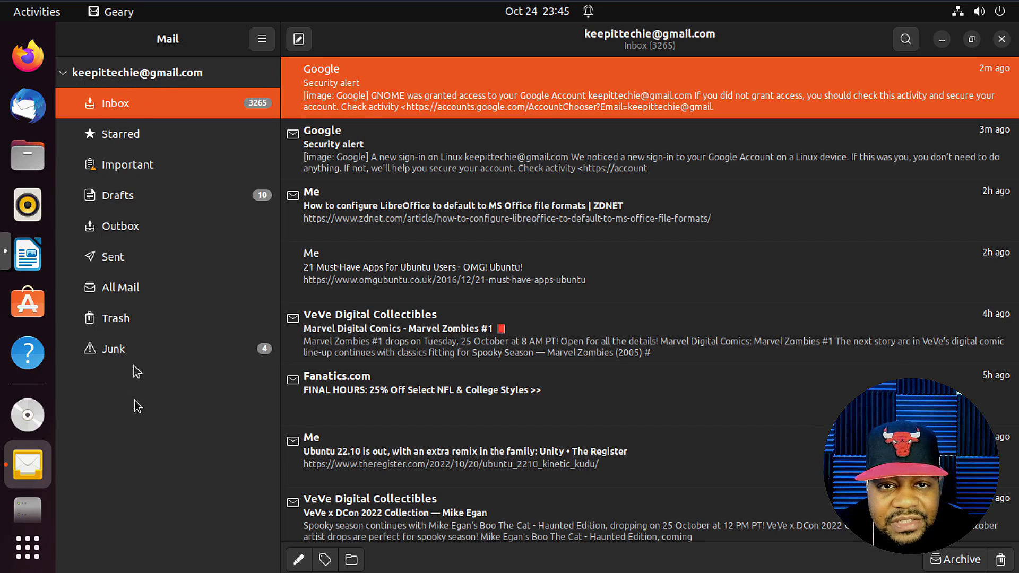
# Un-maximize the Geary window by double-clicking its header bar
pyautogui.doubleClick(501, 43)
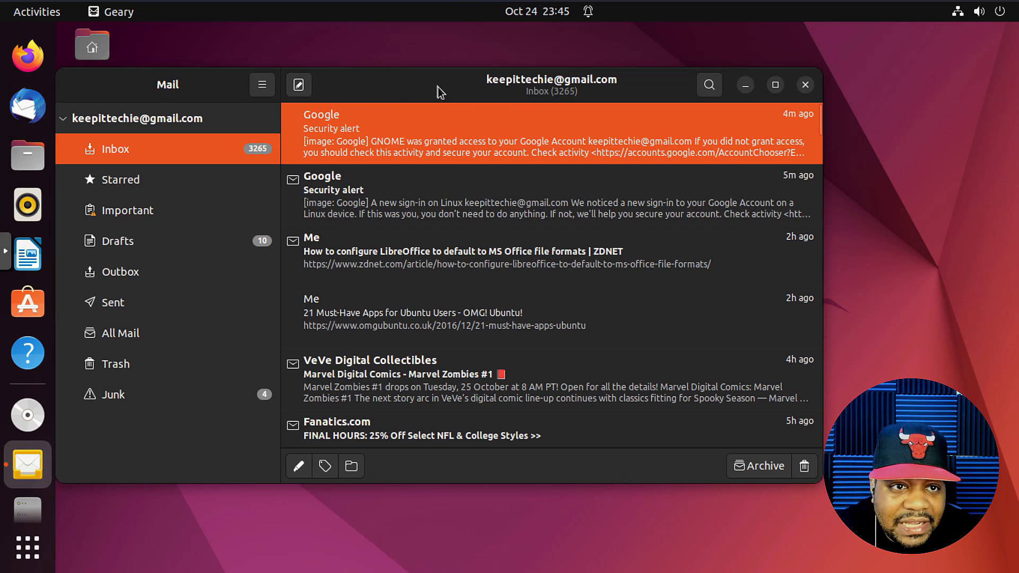
# Drag the Geary window by its header bar a short distance to the right
pyautogui.moveTo(437, 87)
pyautogui.mouseDown()
pyautogui.moveTo(480, 89)
pyautogui.moveTo(428, 84)
pyautogui.moveTo(457, 87)
pyautogui.mouseUp()
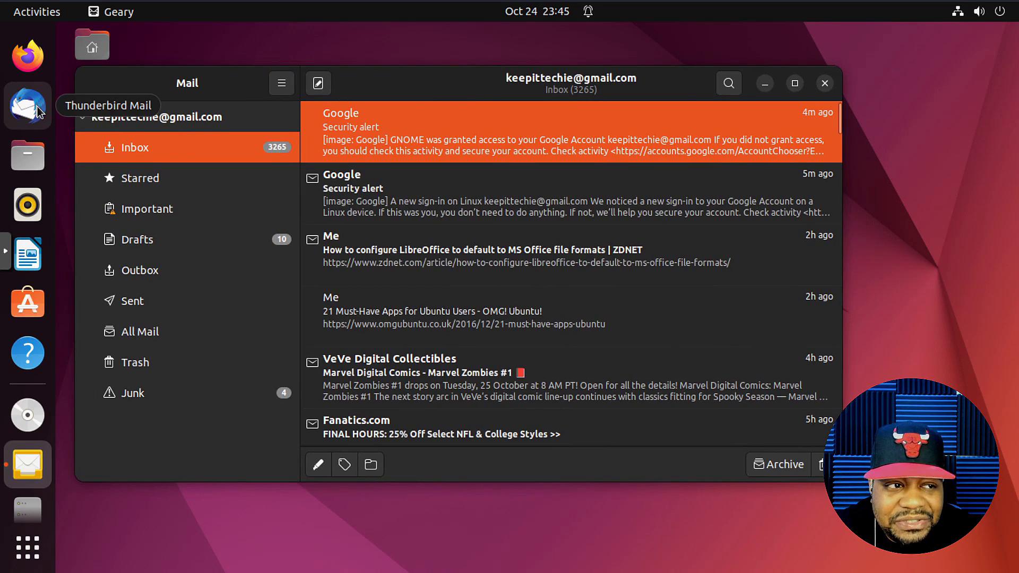